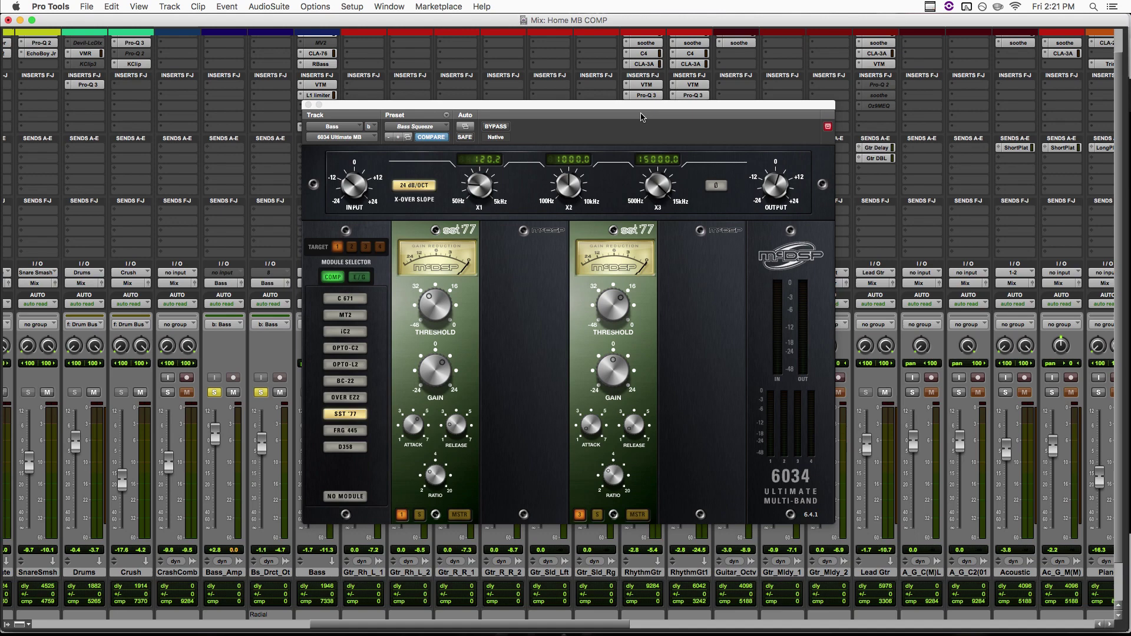
Insert the C4 dynamics plug-in on the Gtr_Rh_L_1 track's fourth insert slot.
click(365, 57)
mouse_move(386, 77)
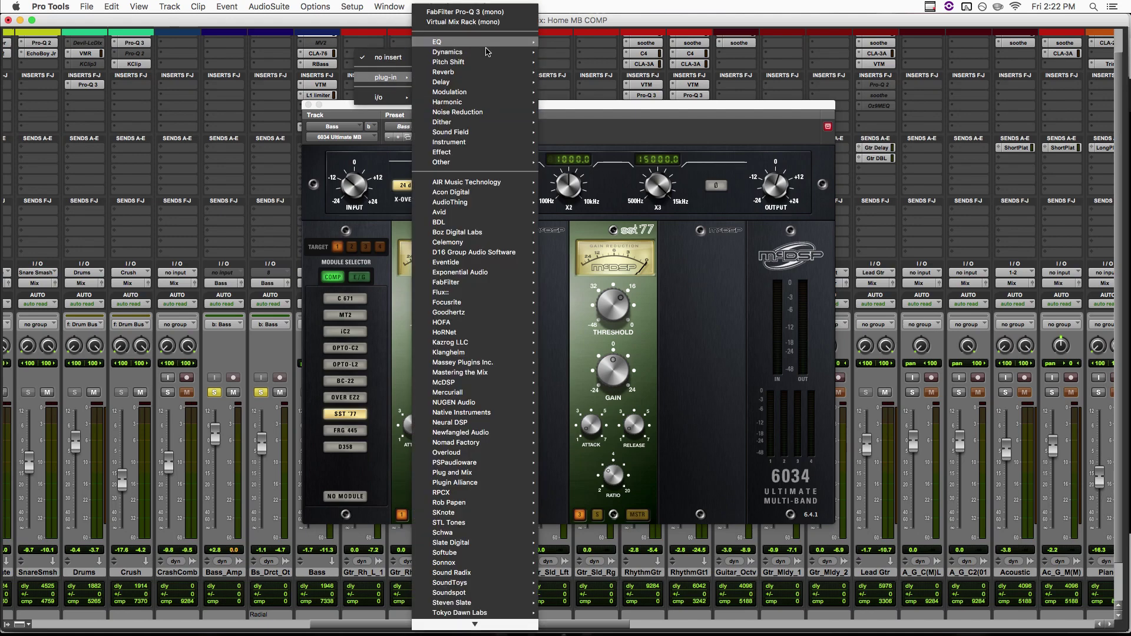
mouse_move(448, 52)
click(571, 162)
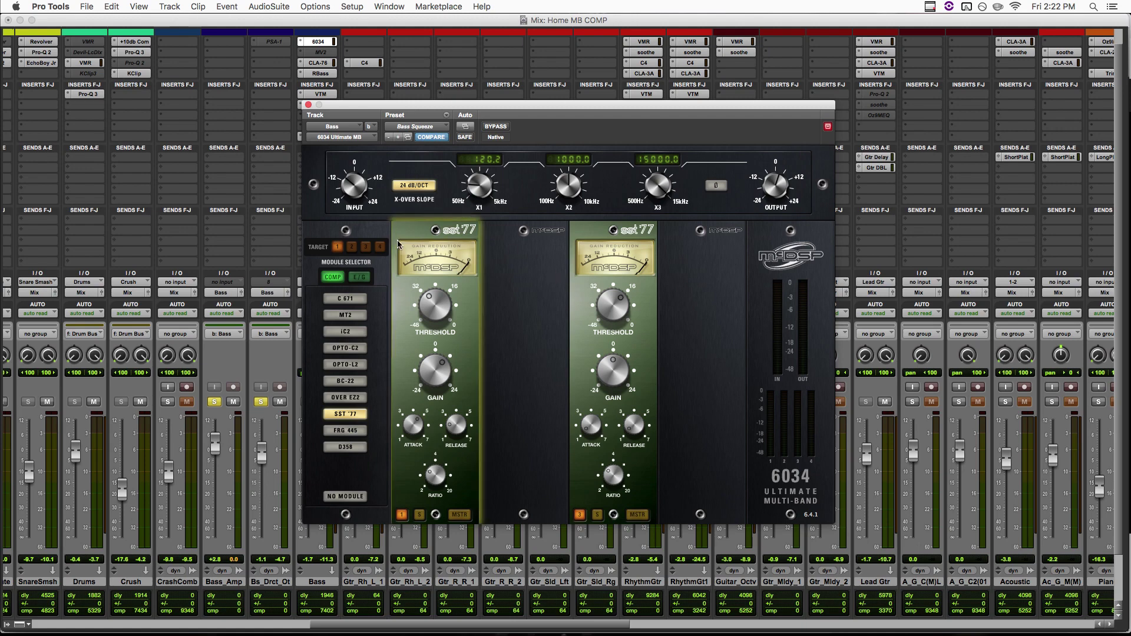
Try the C 671, MT2, OPTO-C2 and OVER EZ2 modules in band 1 of the Bass 6034, and return the band to SST '77.
click(350, 299)
click(352, 317)
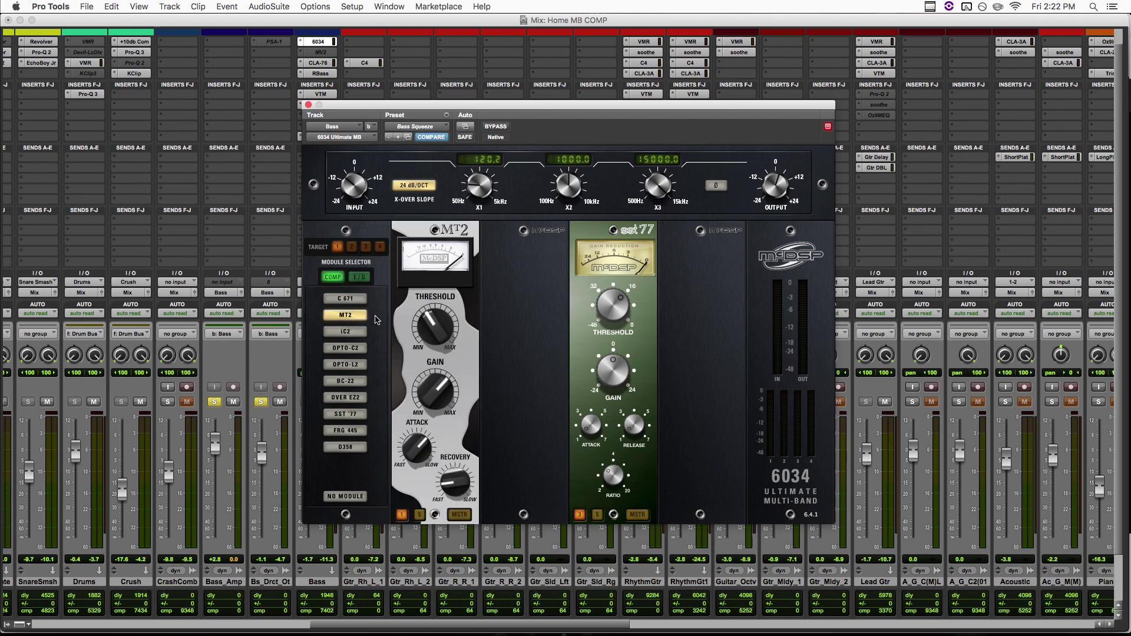
click(354, 348)
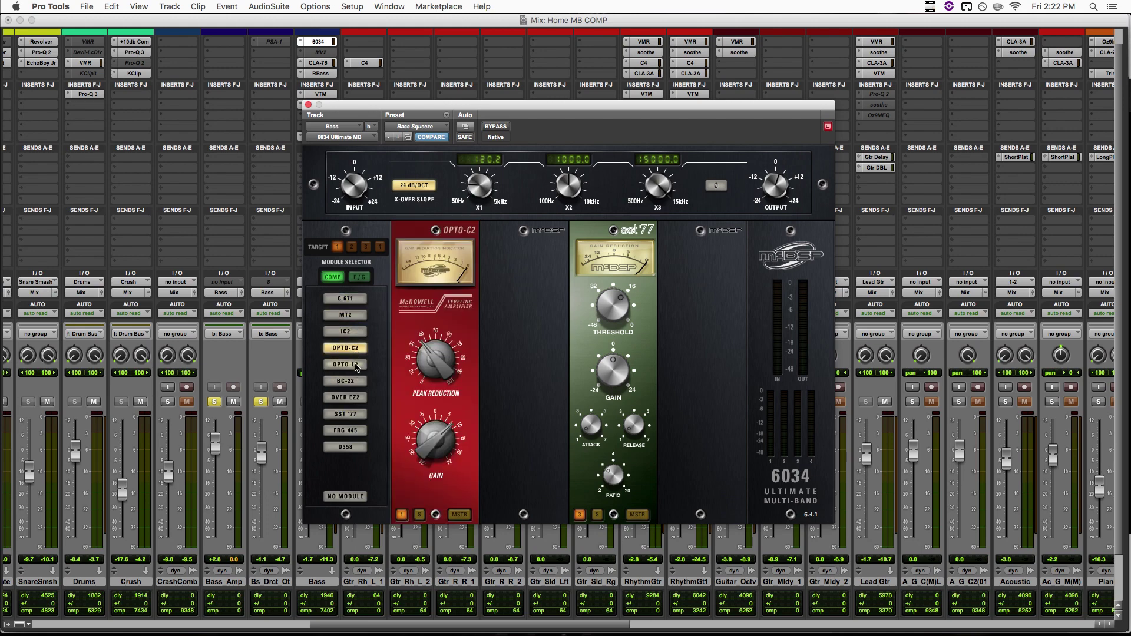
click(352, 399)
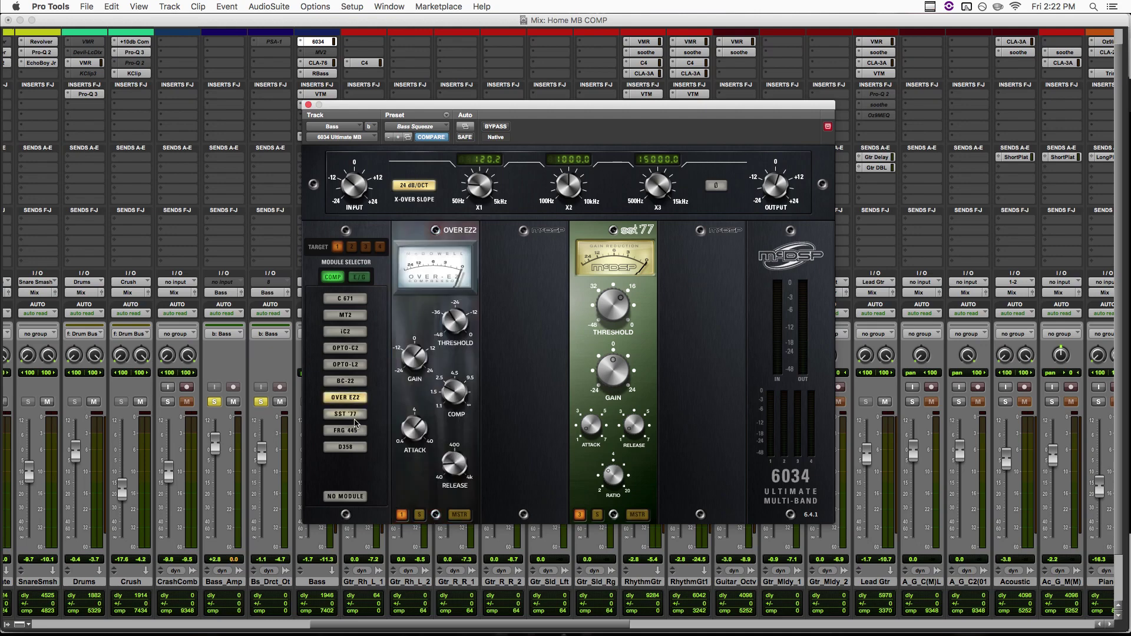
click(355, 418)
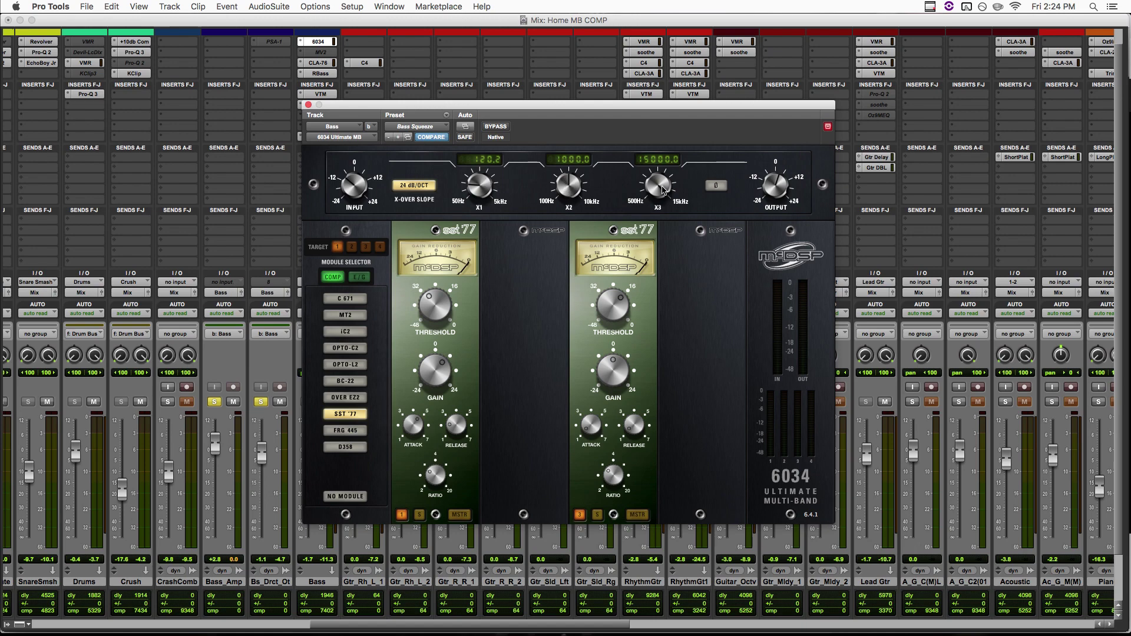
Switch off the band 3 compressor on the Bass 6034 and audition the bass through band 1's compression.
click(580, 515)
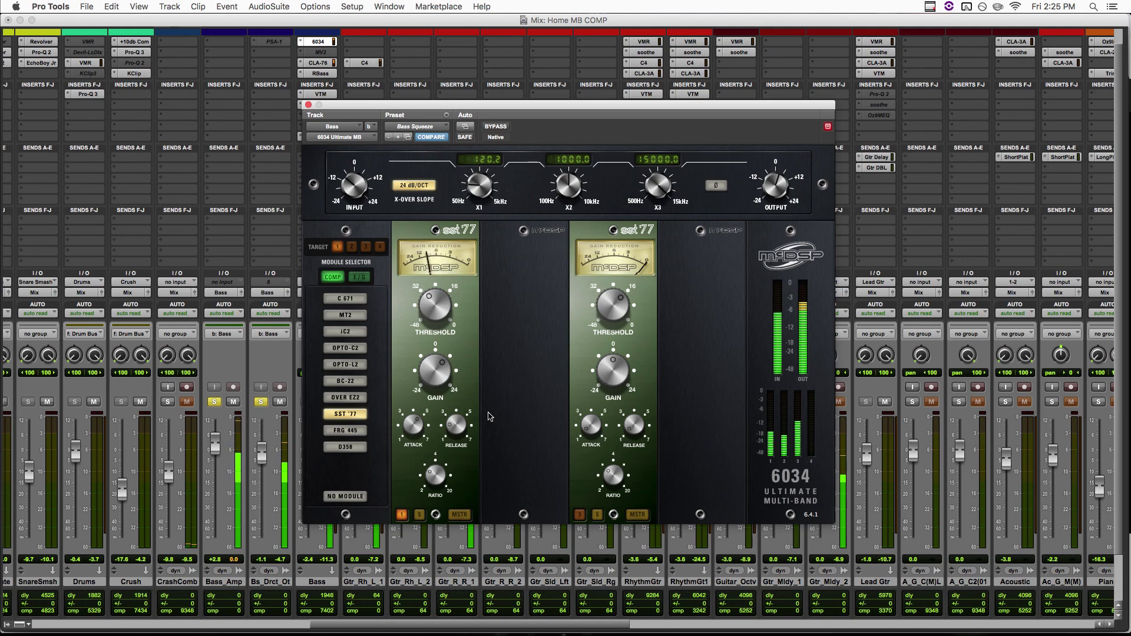
key(space)
key(space)
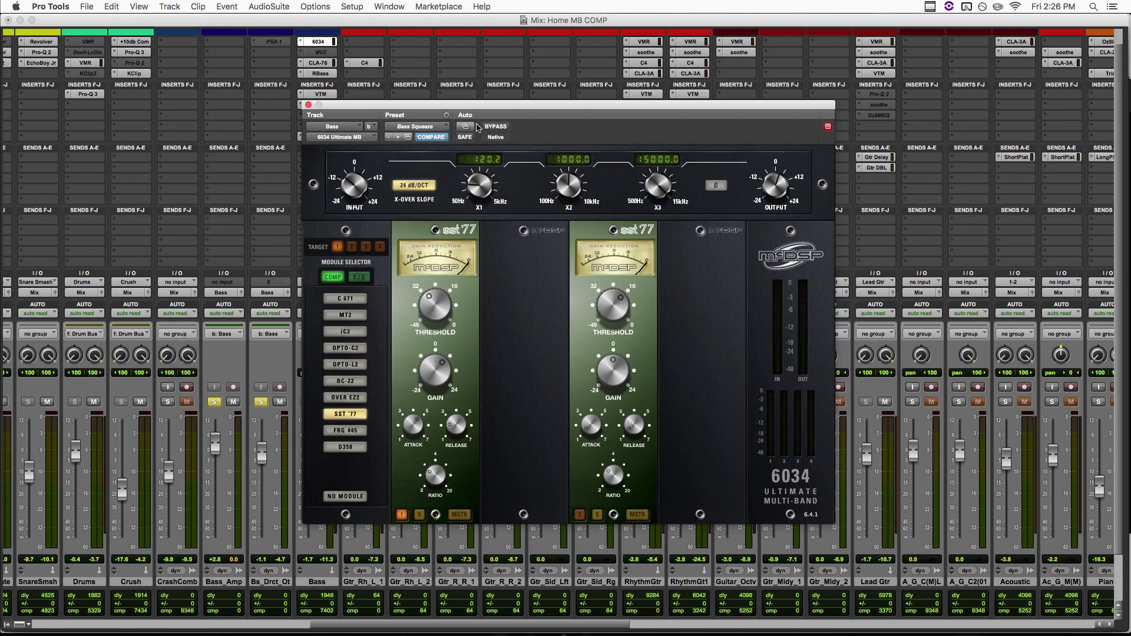
Compare the bass during playback with the whole 6034 plug-in bypassed and active.
click(495, 126)
key(space)
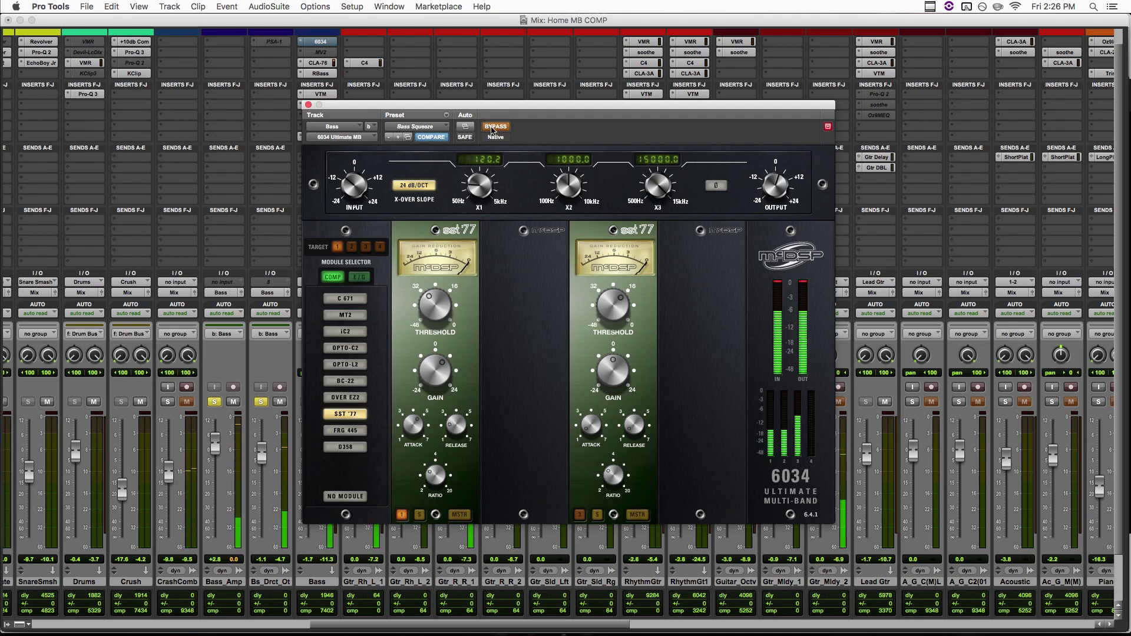
click(494, 127)
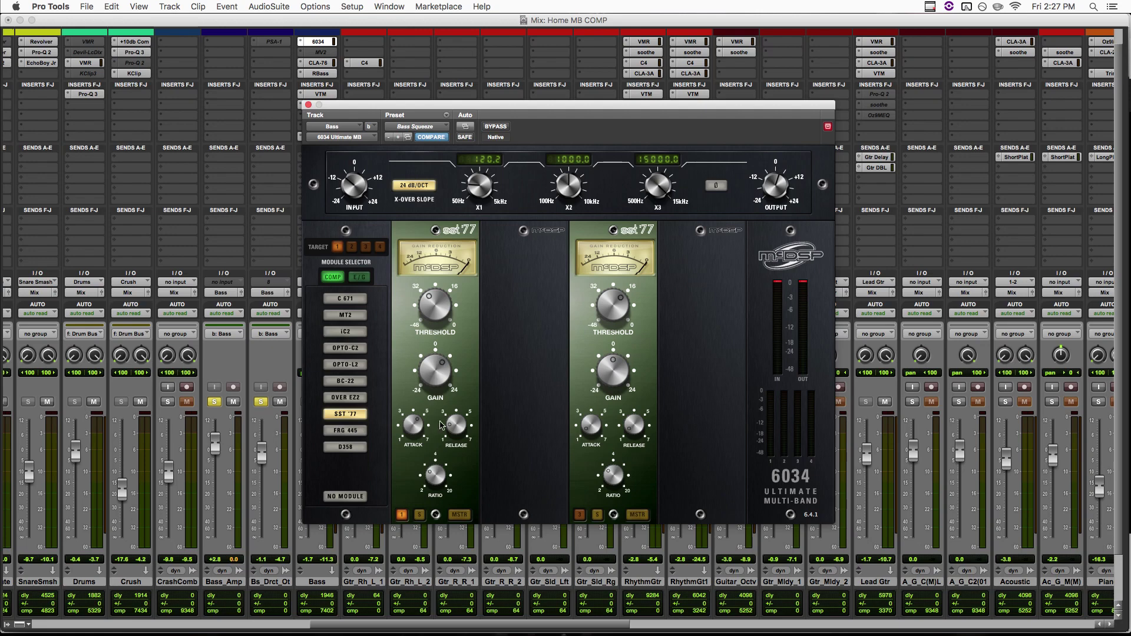
Switch the Bass 6034's band 3 compressor back on and audition that band soloed before releasing the solo.
click(581, 516)
click(597, 515)
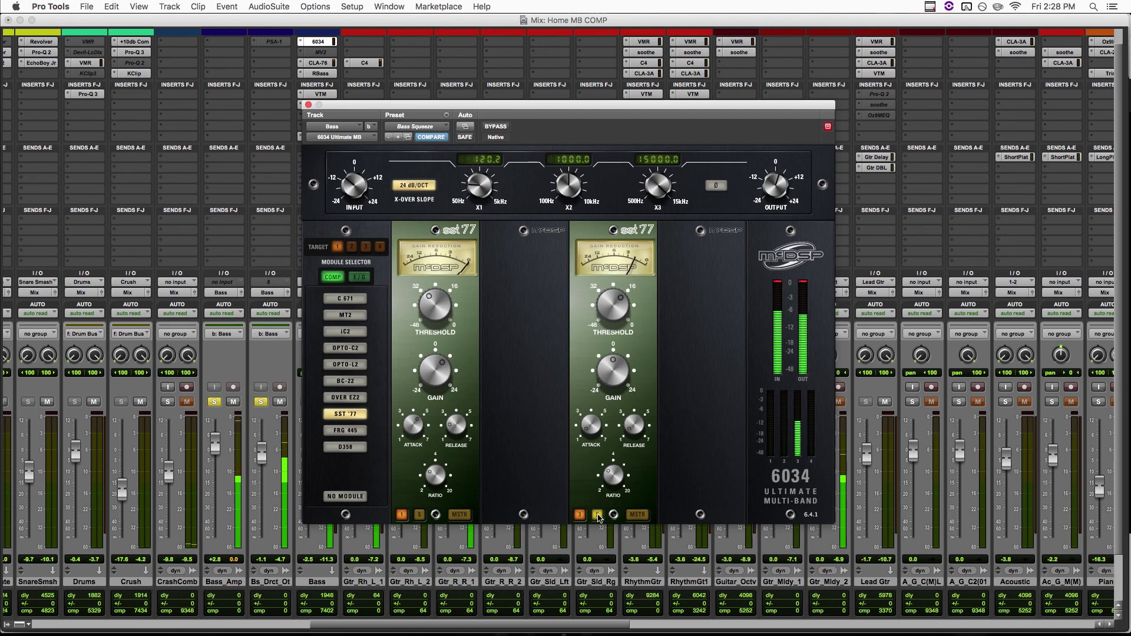
click(597, 515)
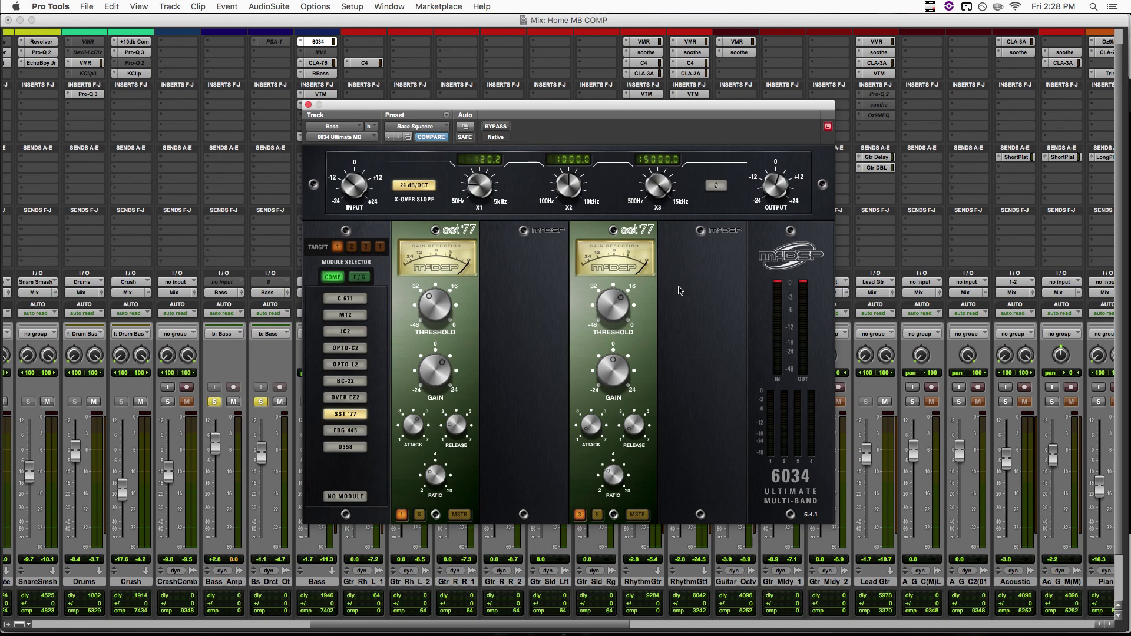
Play the bass through both SST '77 bands and examine their gain reduction meters.
key(space)
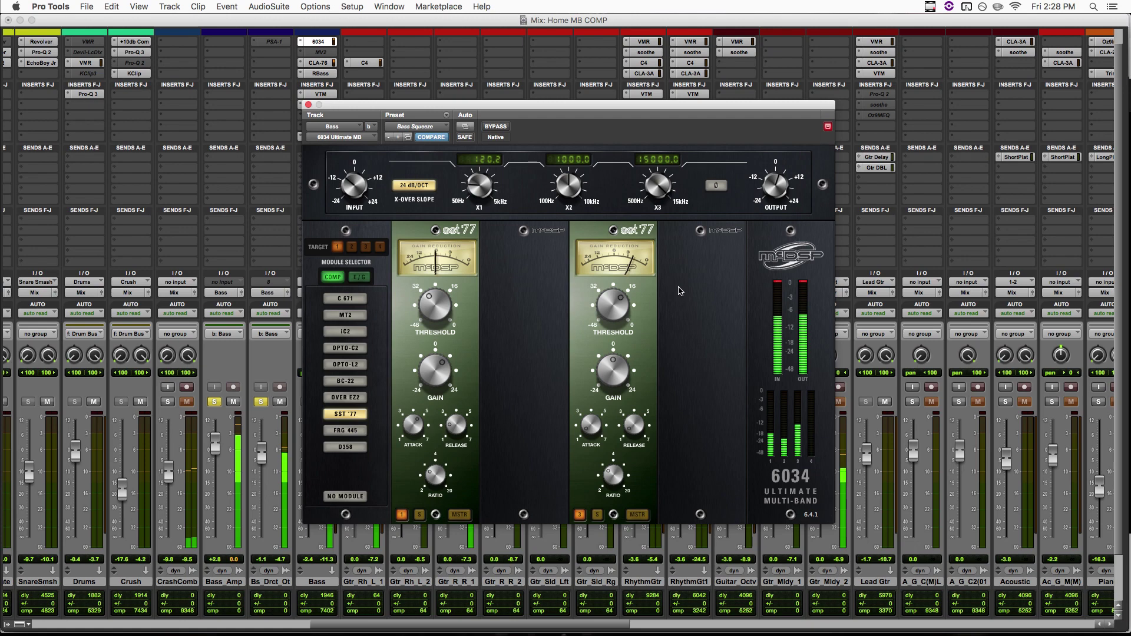
key(space)
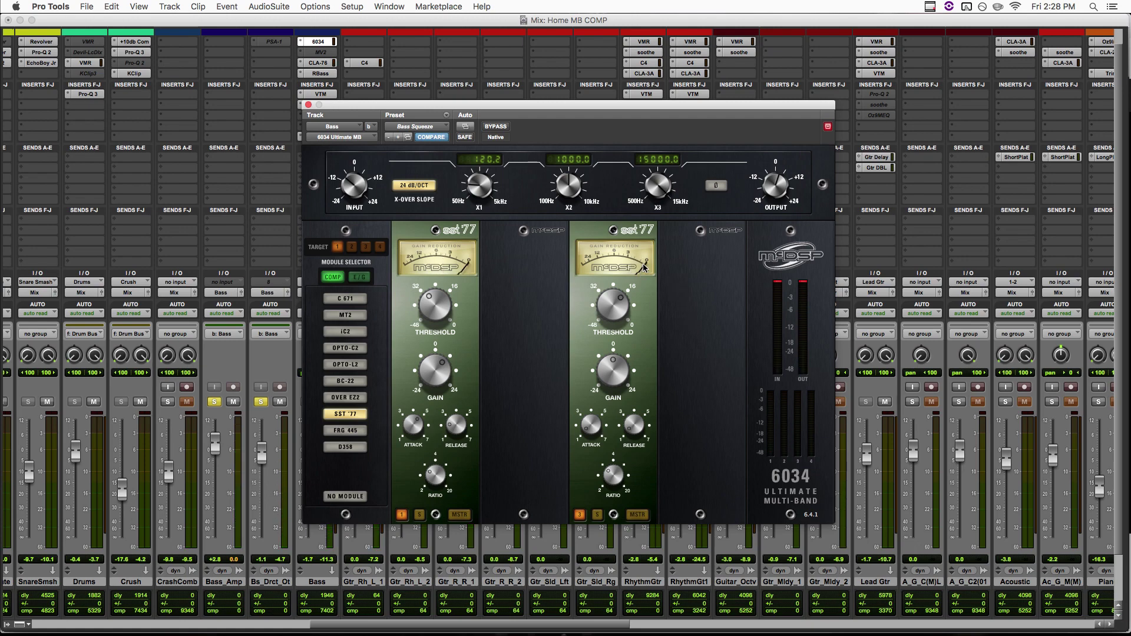
key(space)
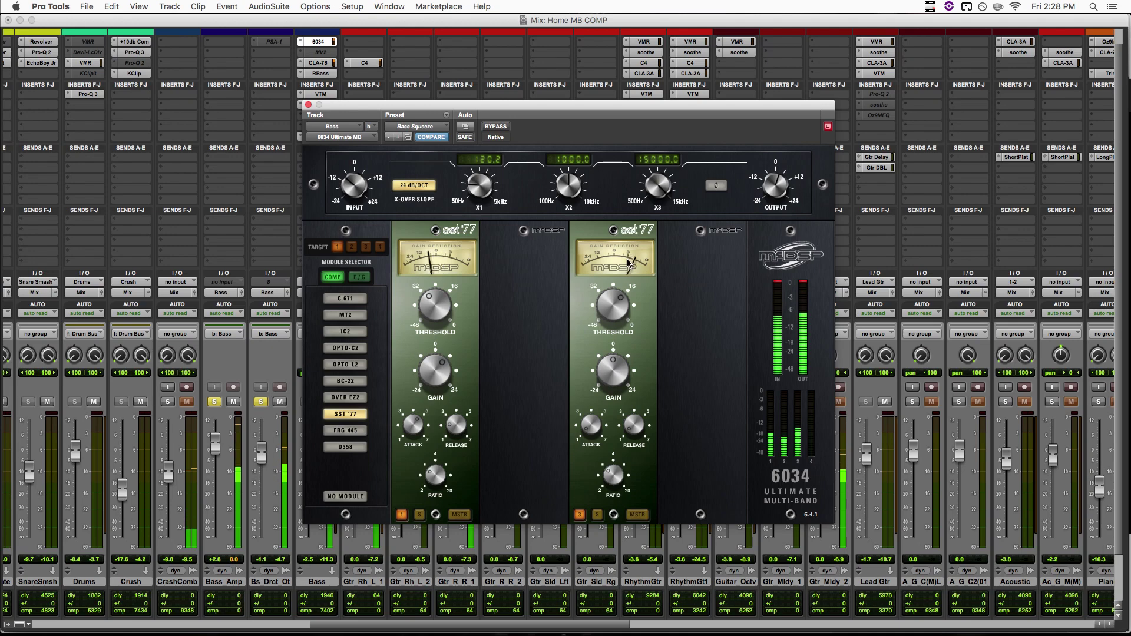
key(space)
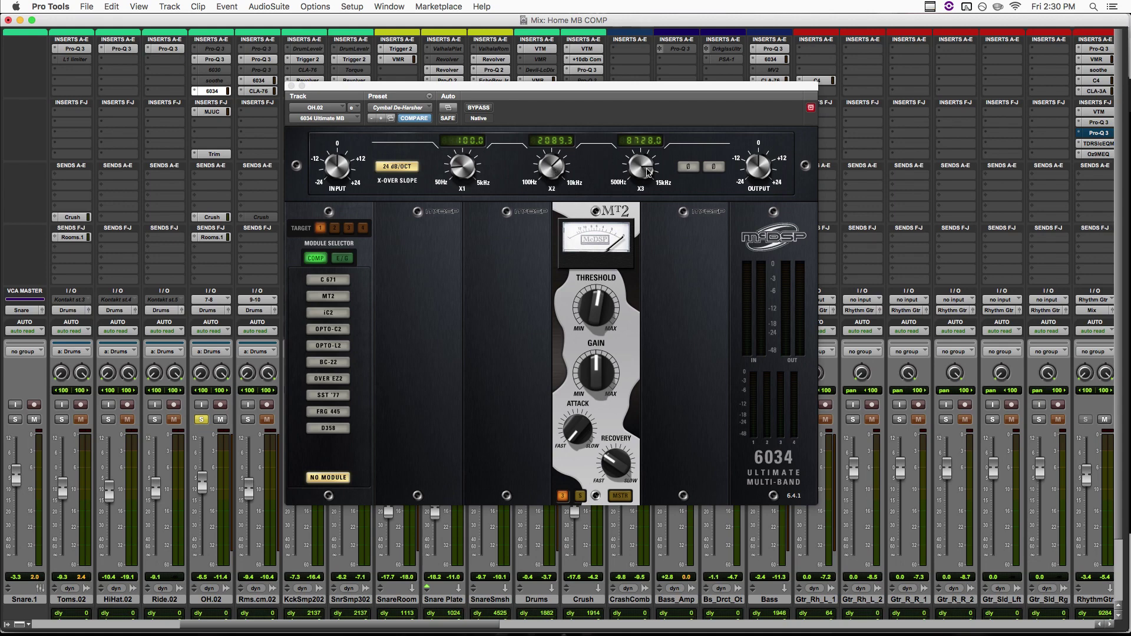
Audition the MT2 band of the OH.02 6034 in solo, and release the solo after playback.
click(581, 496)
key(space)
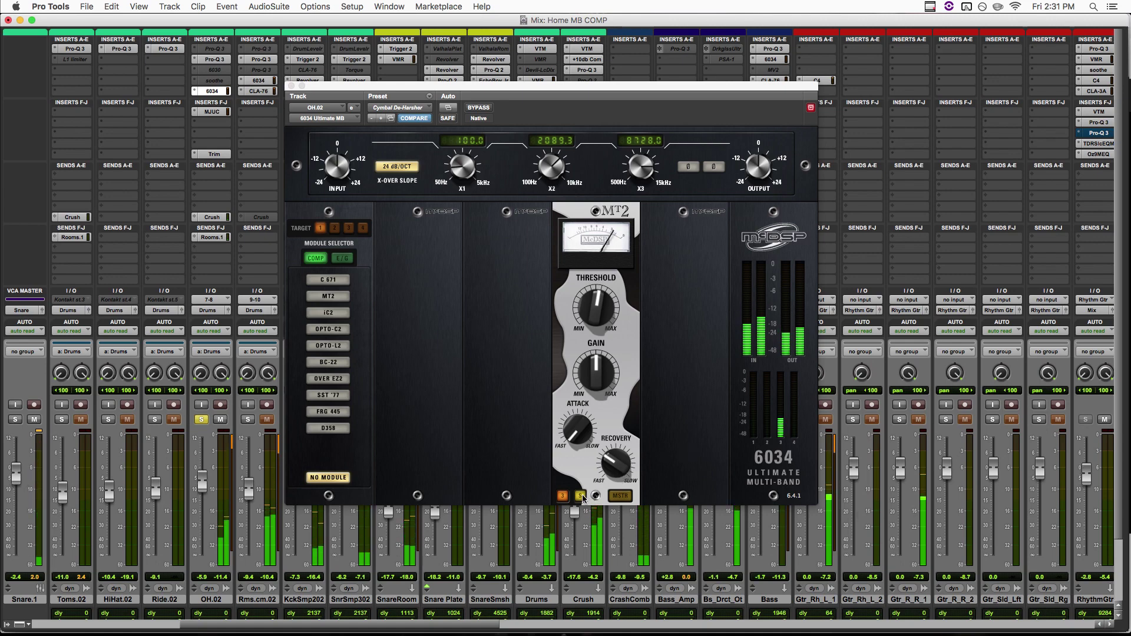
key(space)
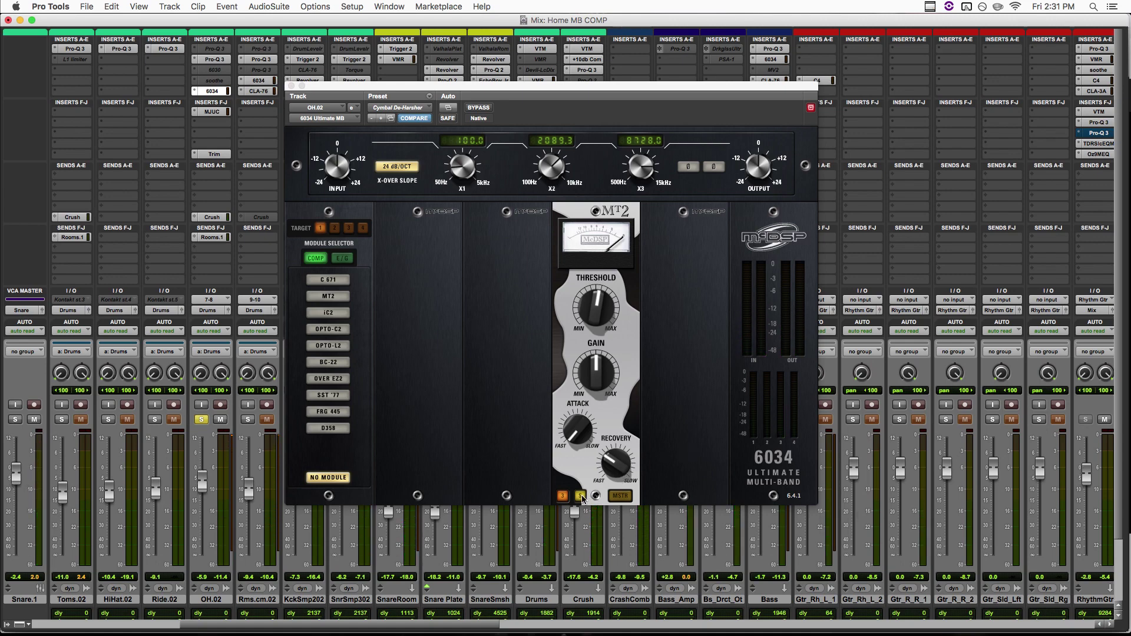
click(581, 496)
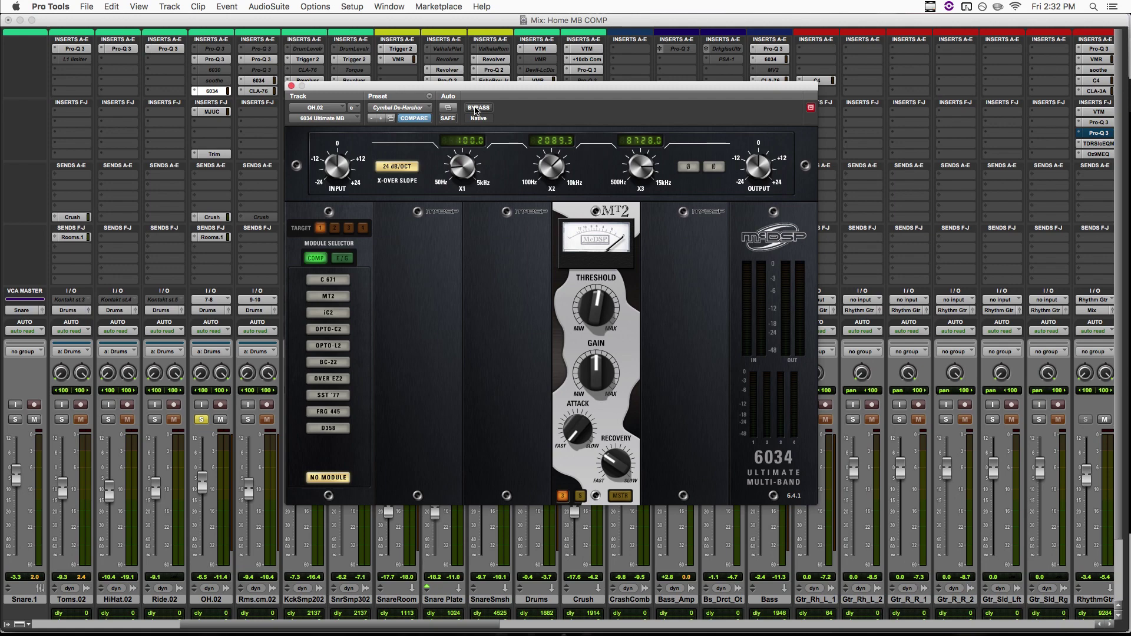
Compare the OH.02 overheads during playback with the 6034 Cymbal De-Harsher setting bypassed and active.
click(478, 108)
key(space)
click(473, 108)
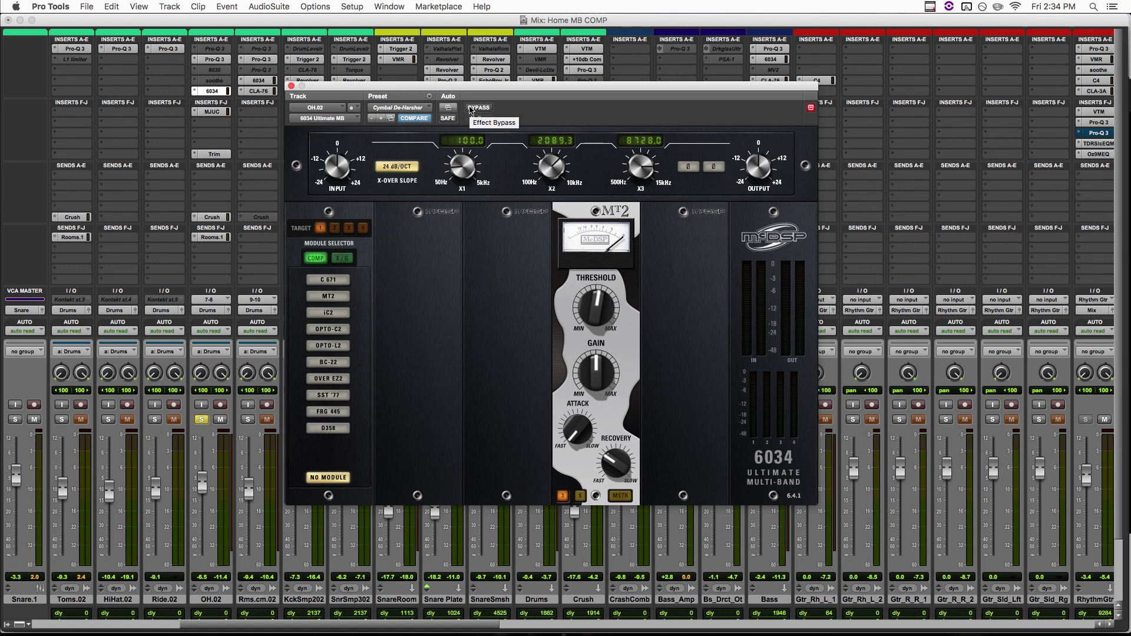
key(space)
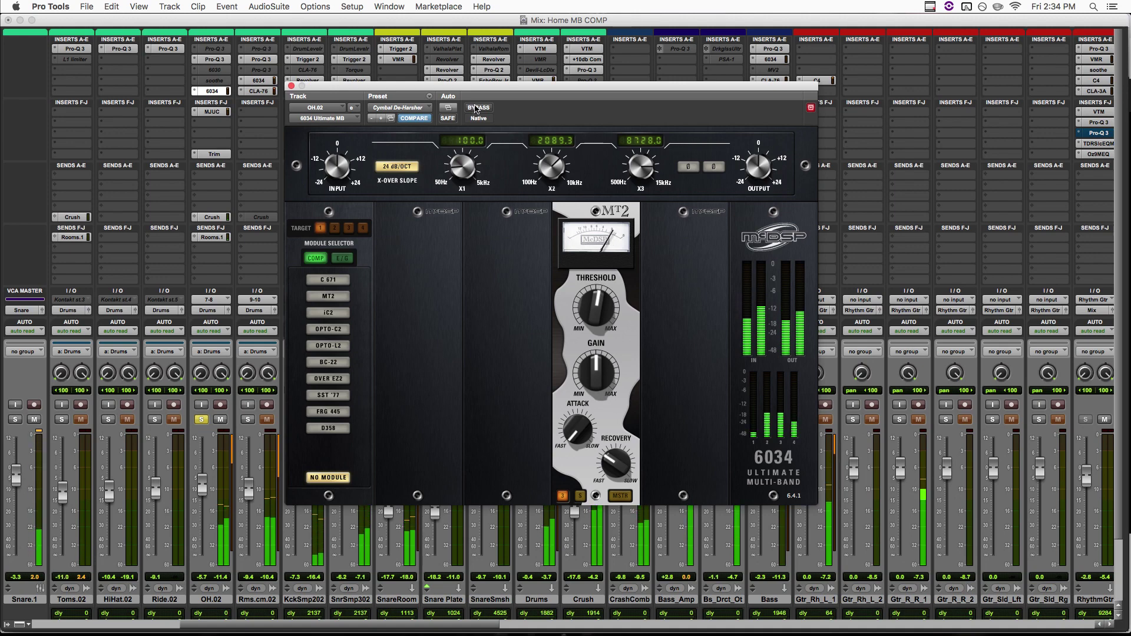
click(476, 109)
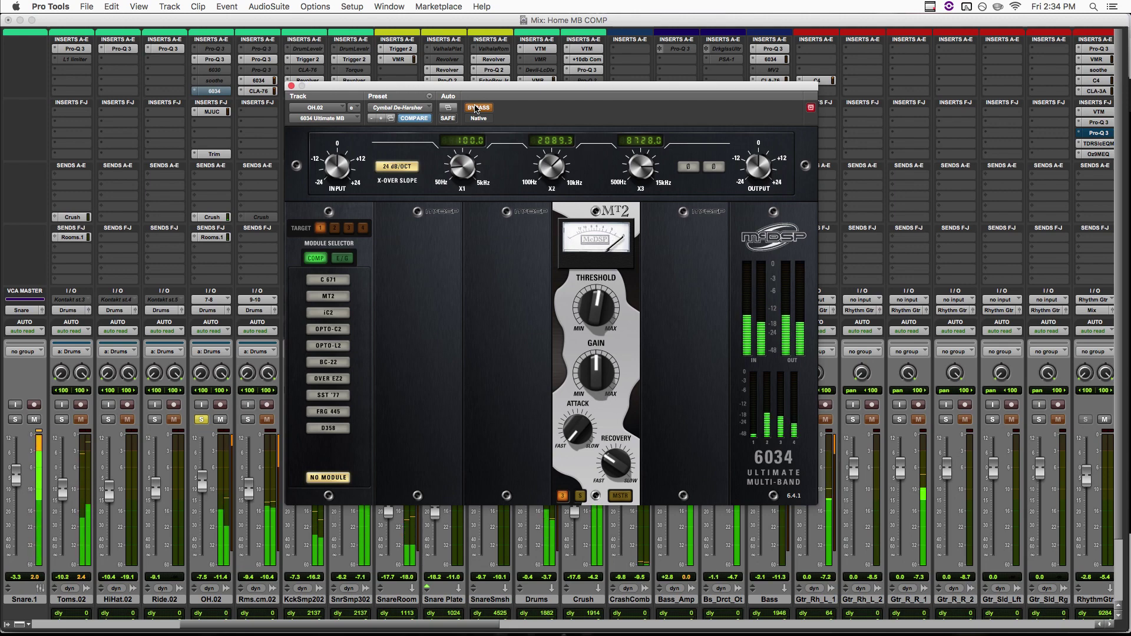
click(476, 108)
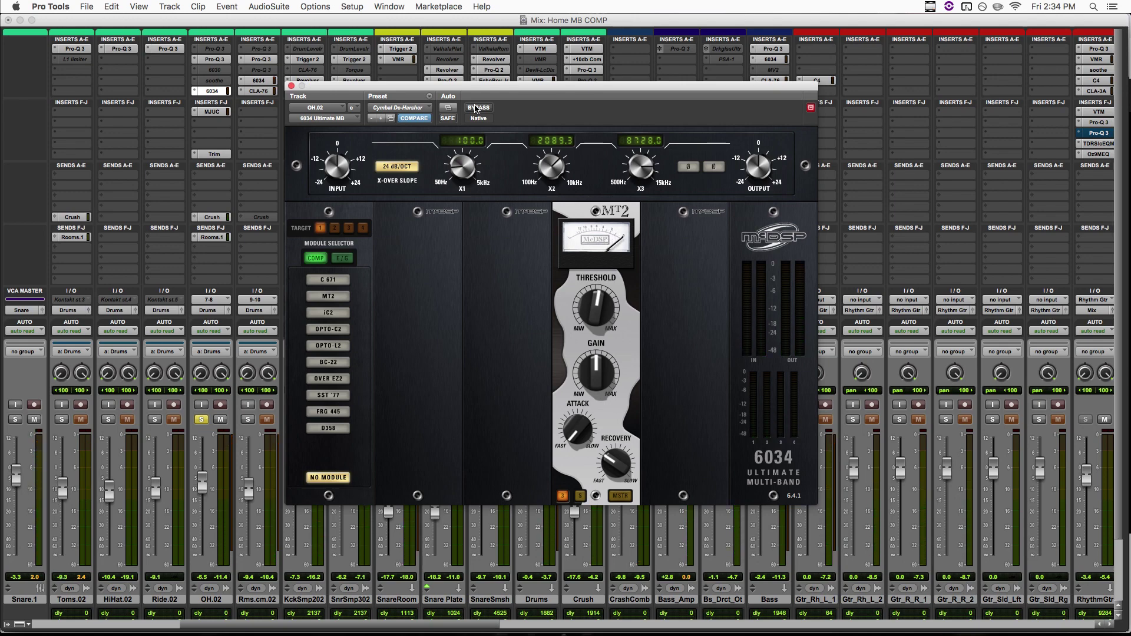
Open the 6034 on the Rms.cm.02 track and compare its bypassed and active sound during playback.
click(259, 80)
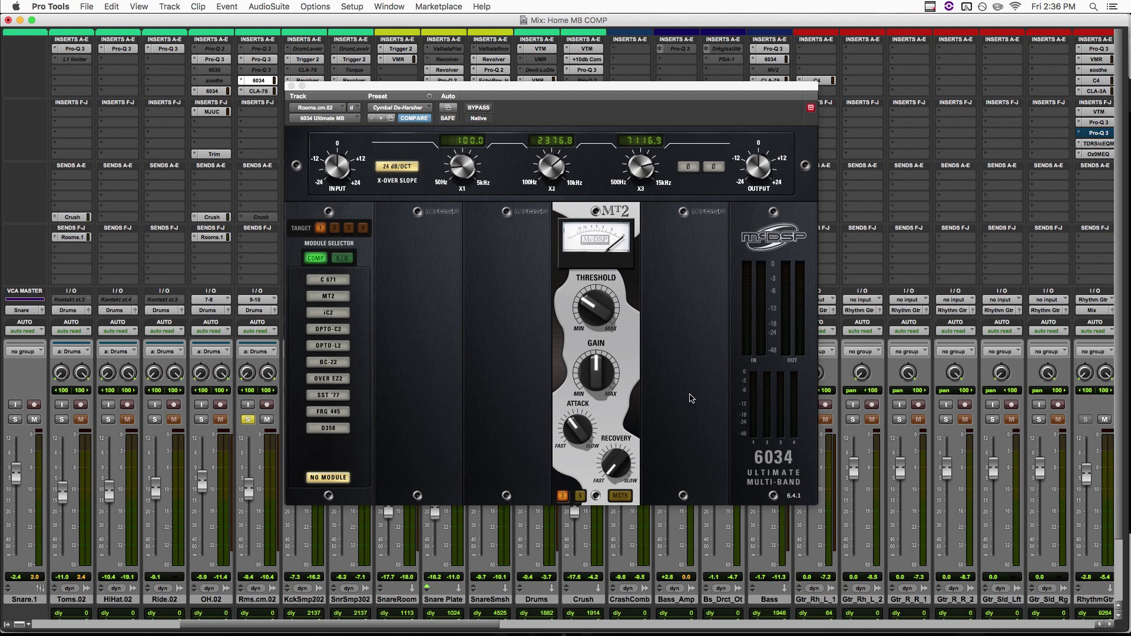
key(space)
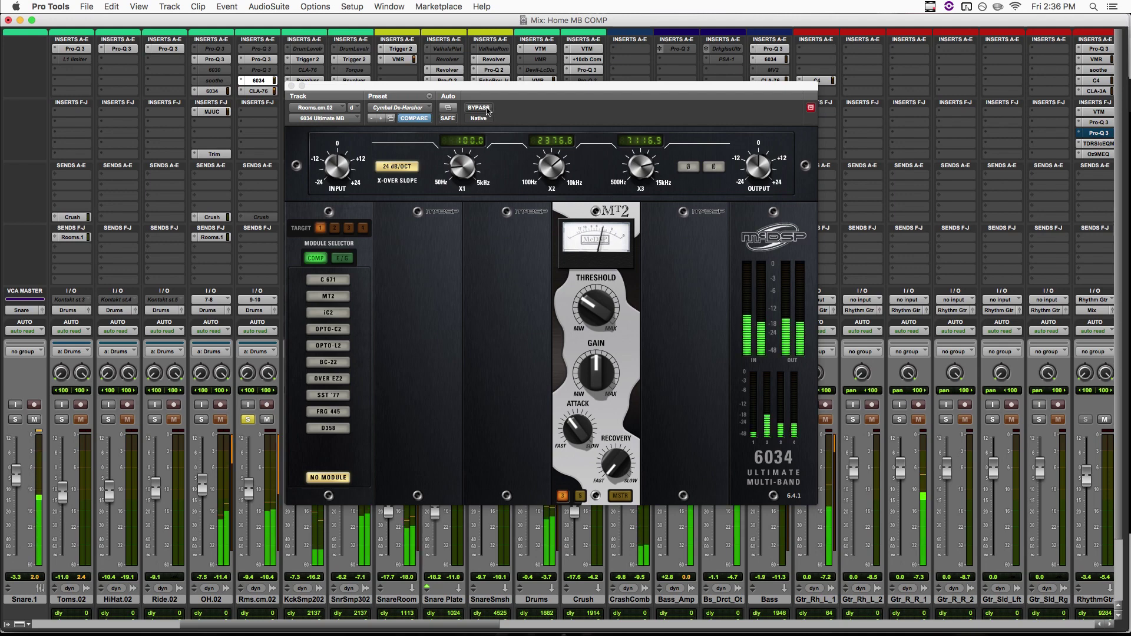
click(487, 110)
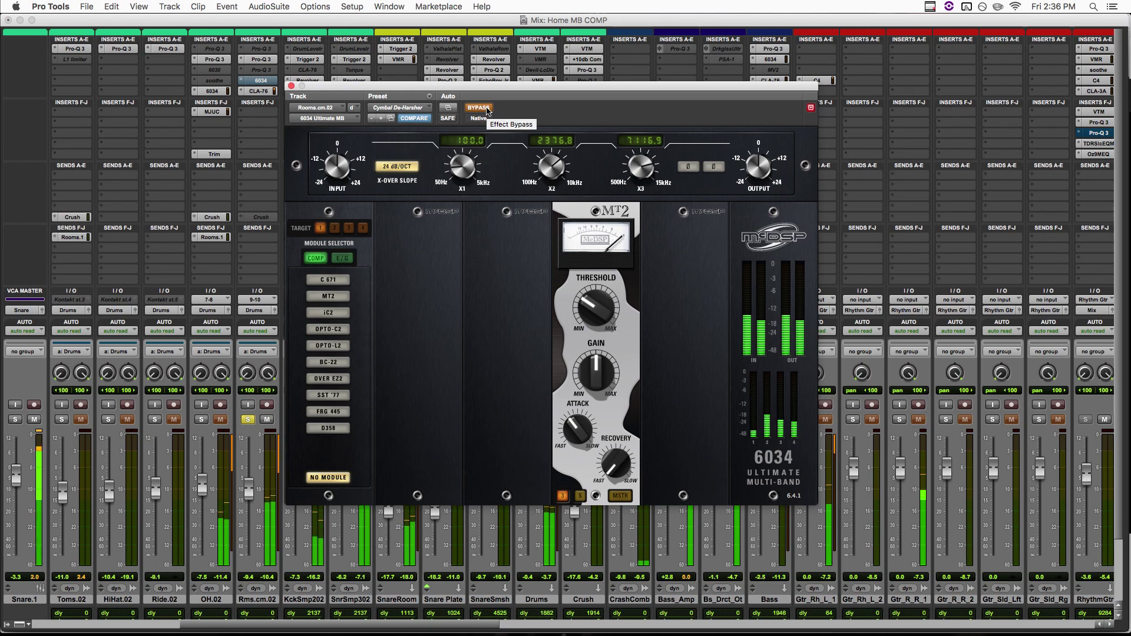
click(487, 110)
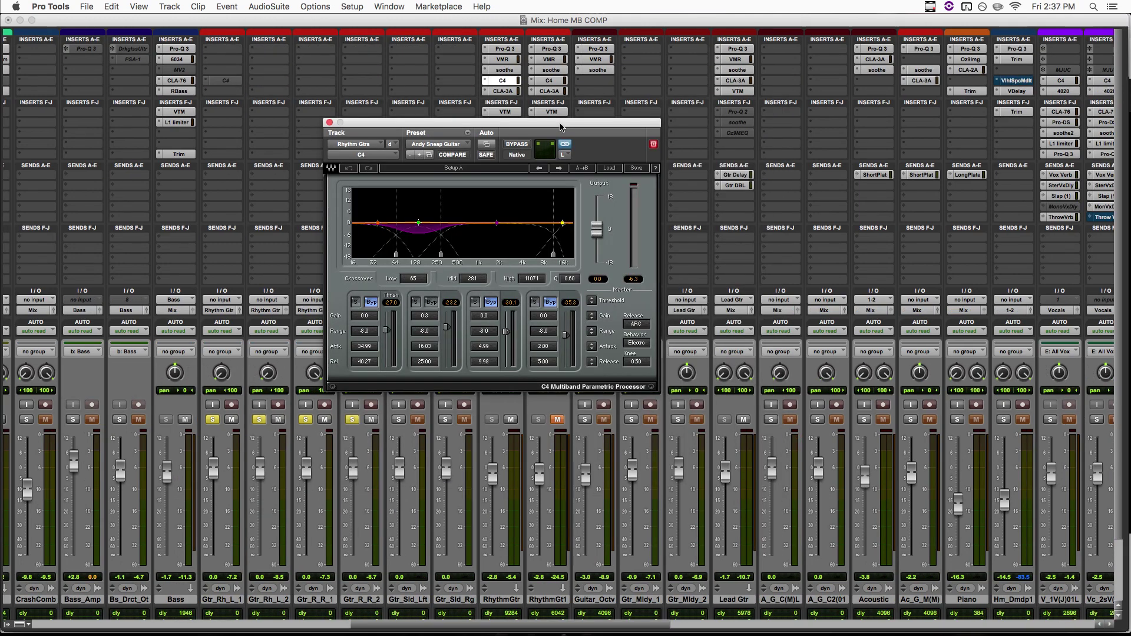
key(super+equal)
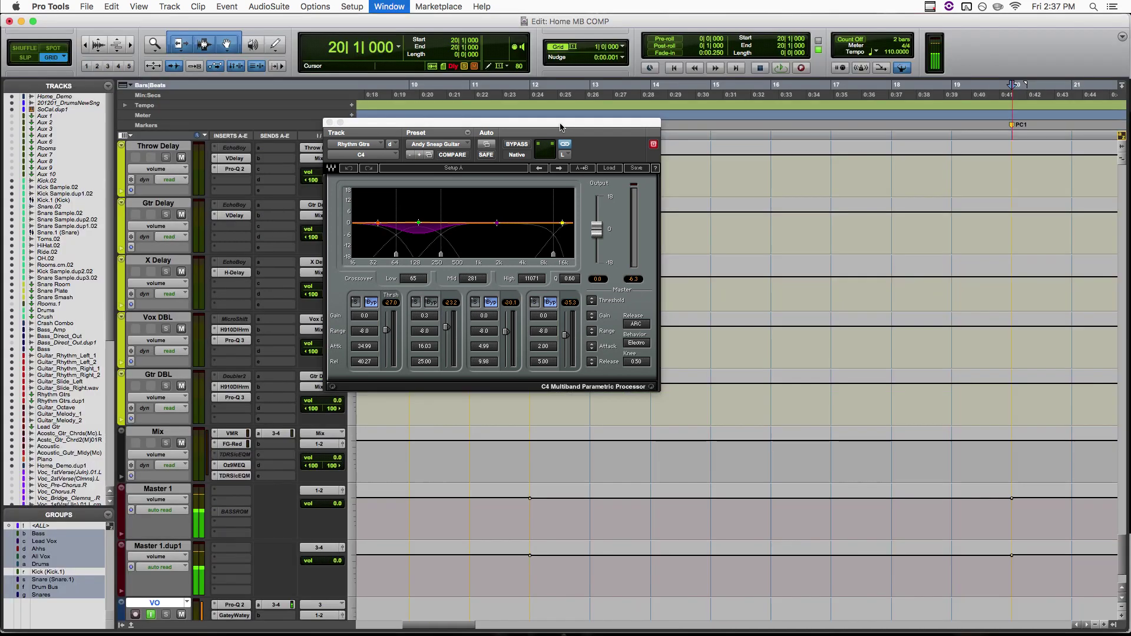
key(super+equal)
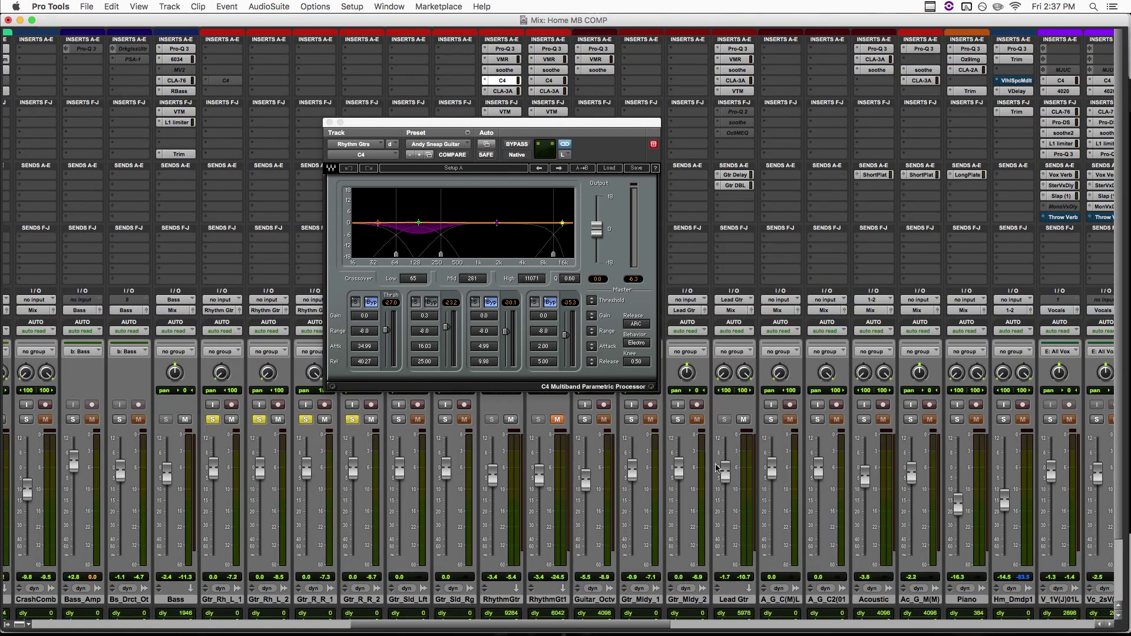
click(583, 225)
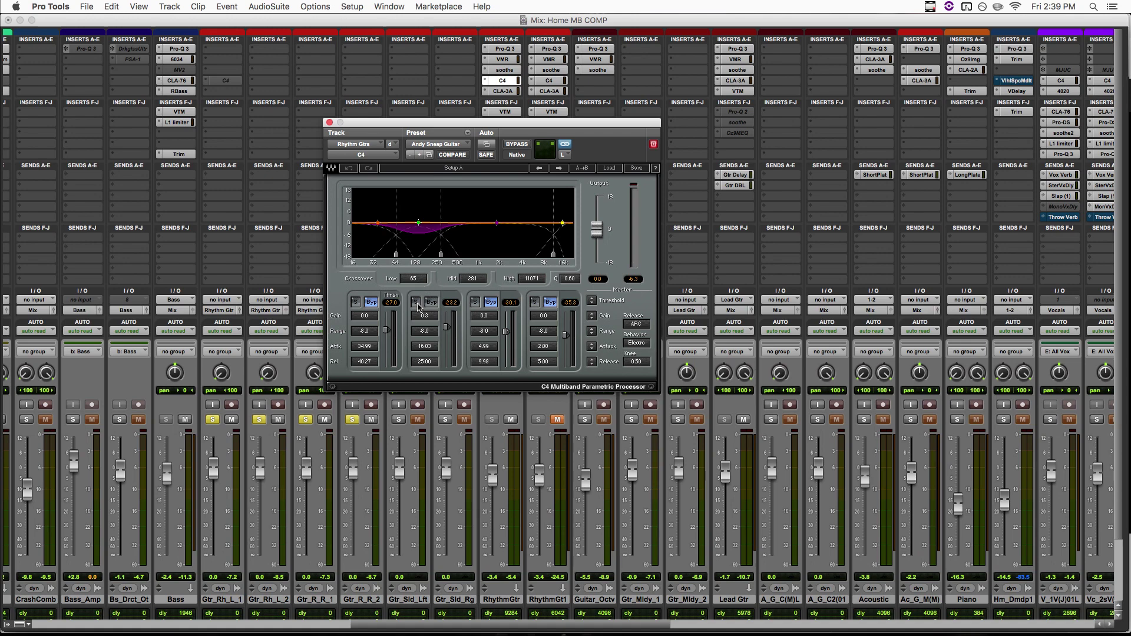
Solo the second band of the Rhythm Gtrs C4 and audition its low-mid compression during playback.
click(416, 303)
key(space)
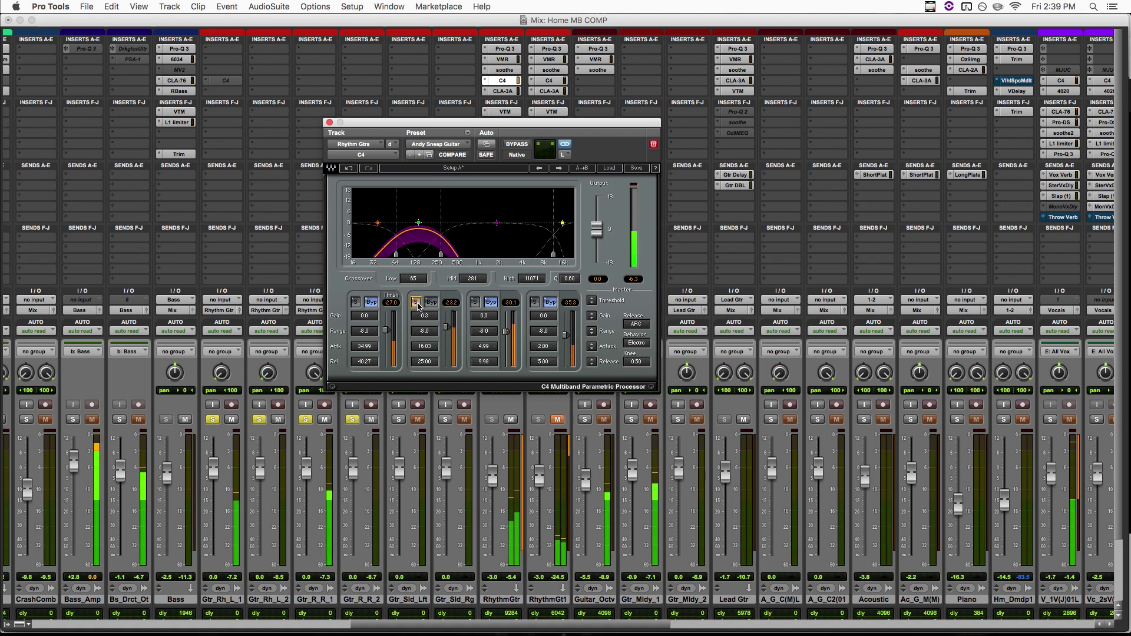
key(space)
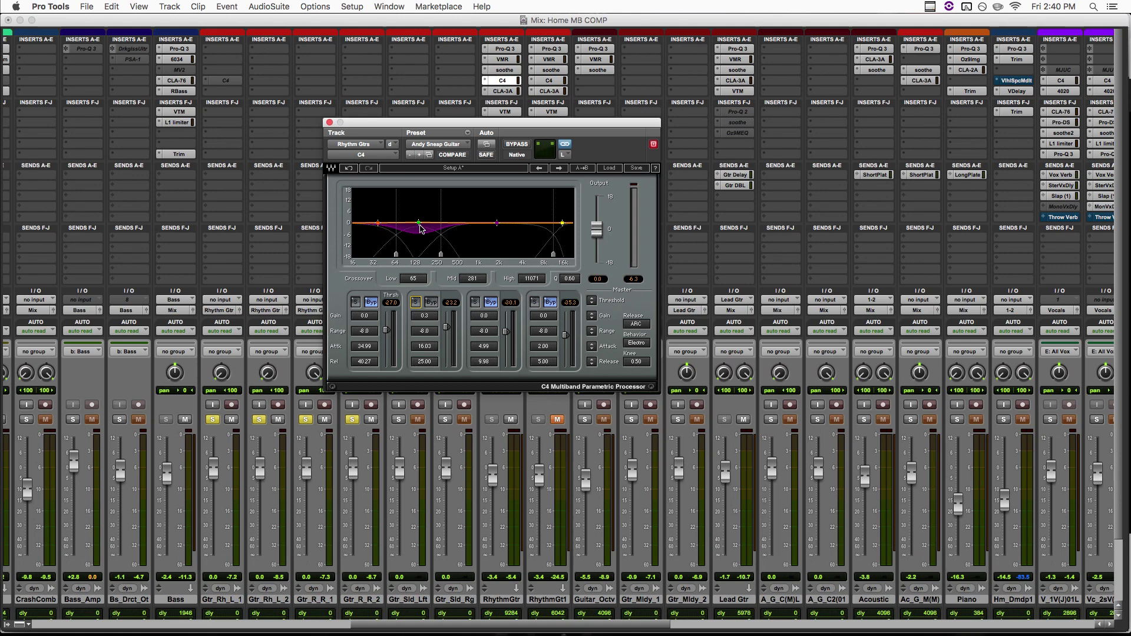
Compare the rhythm guitars during playback with the C4 plug-in bypassed and active.
key(space)
click(517, 144)
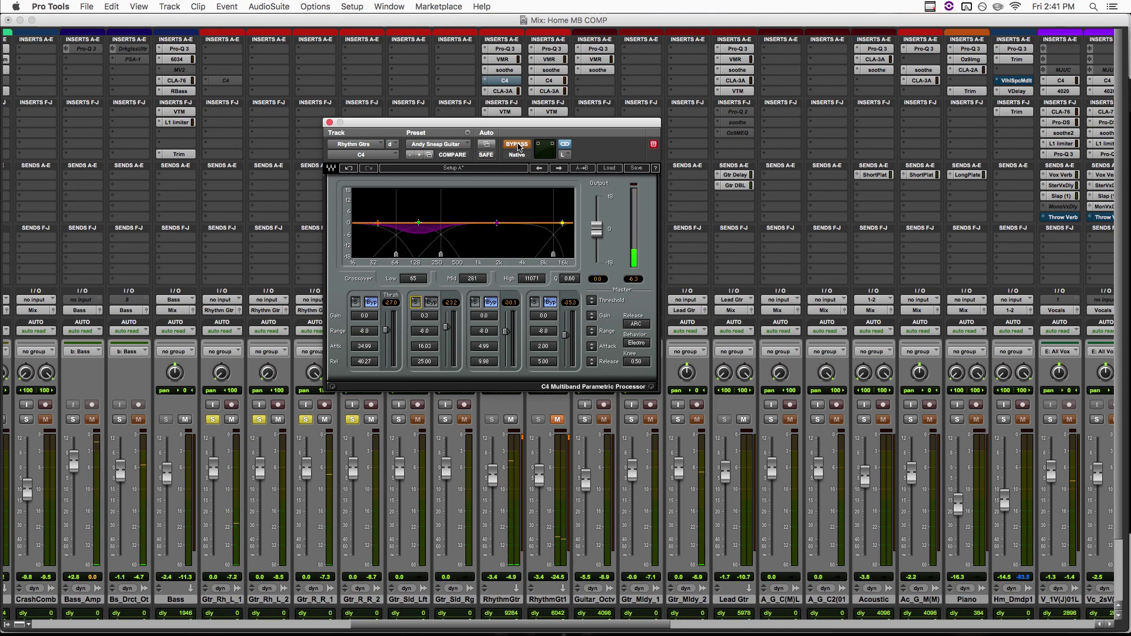
click(517, 145)
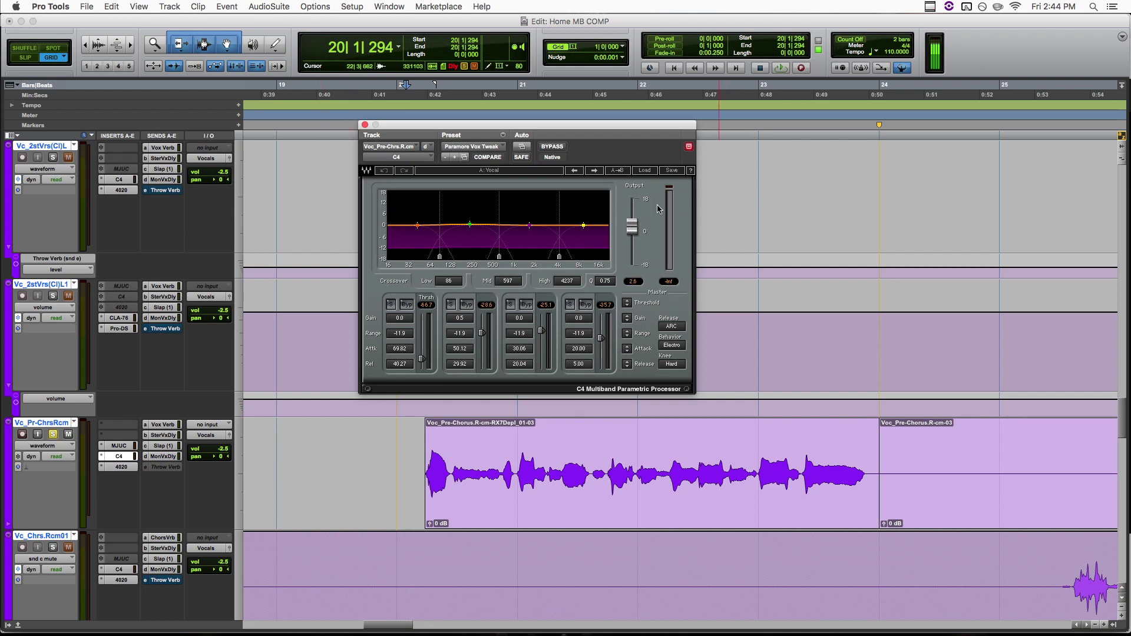
Bypass the C4 on the Vc_Pr-ChrsRcm track and audition the pre-chorus vocal from 20|1|901.
click(409, 445)
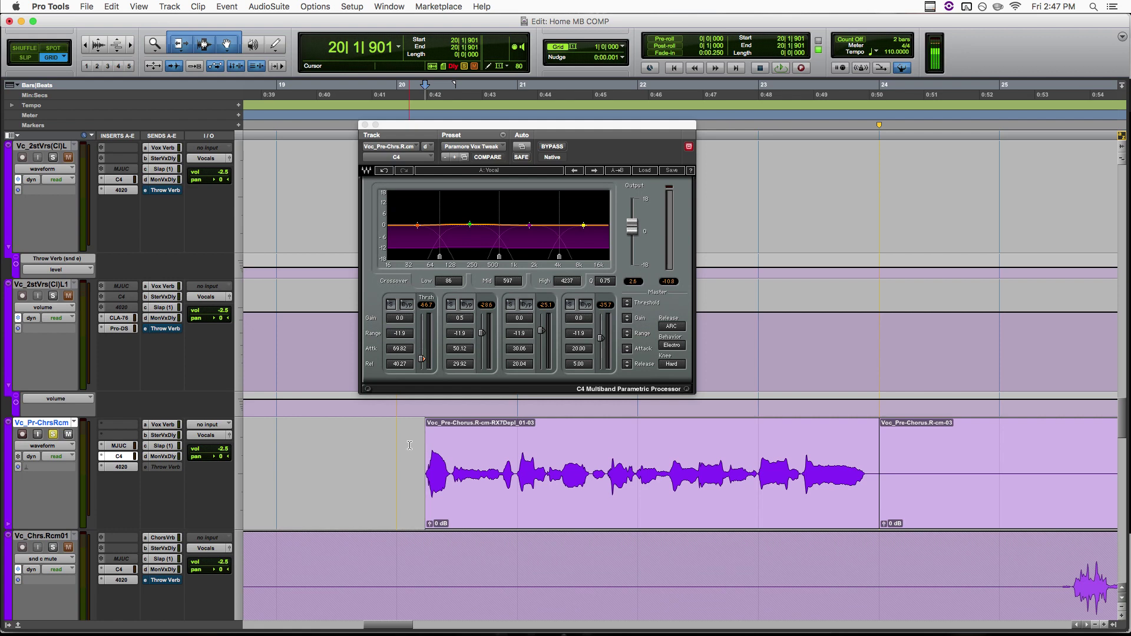
click(552, 147)
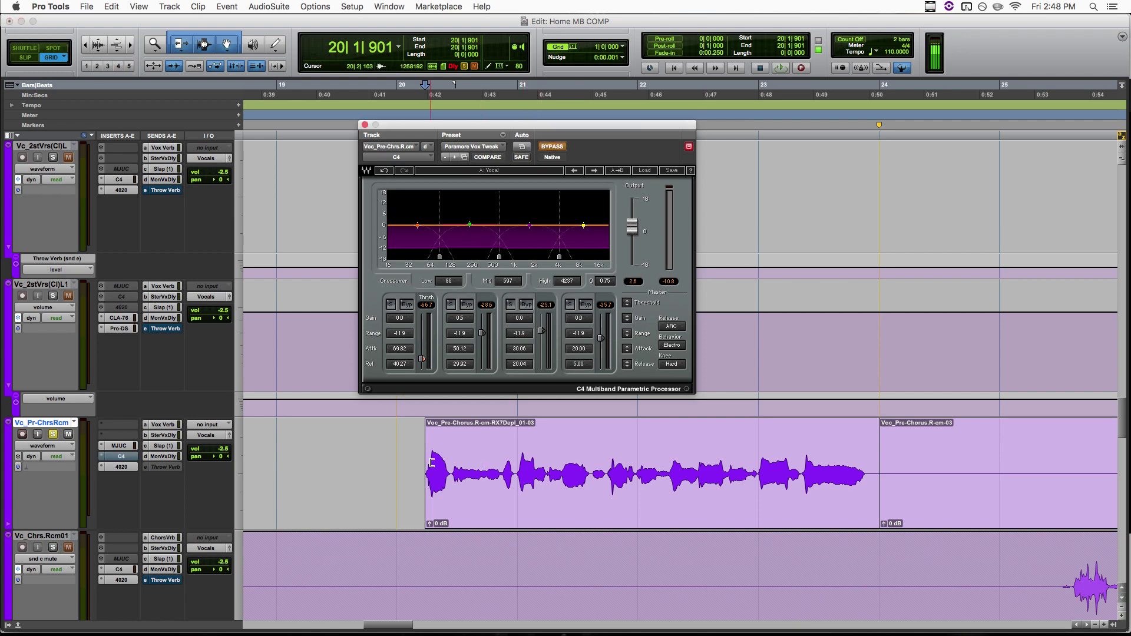
key(space)
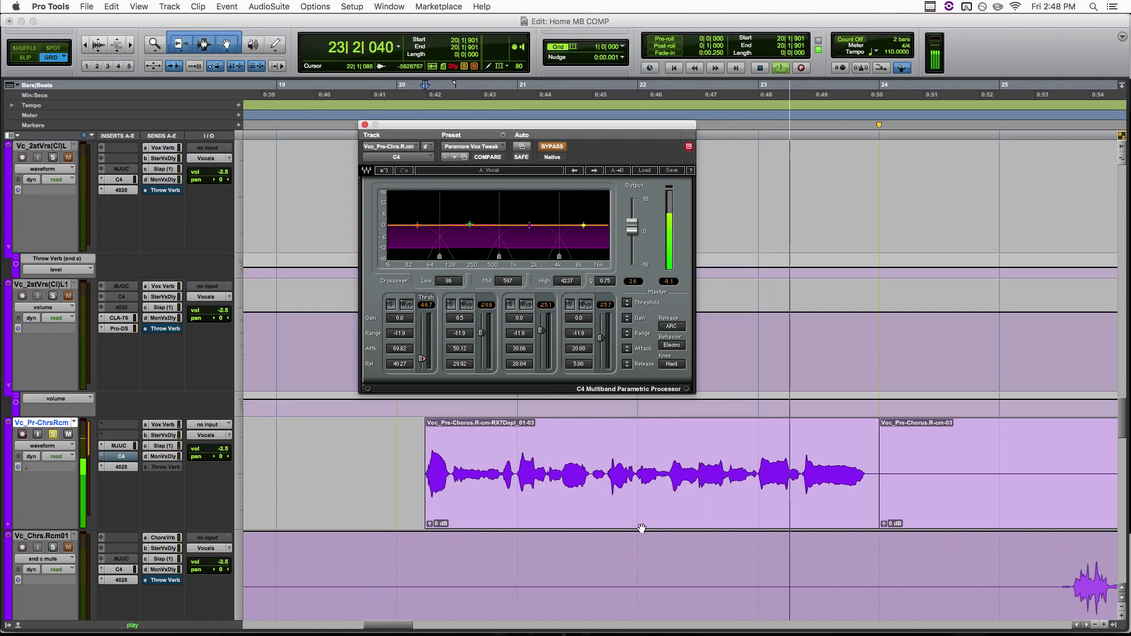
key(space)
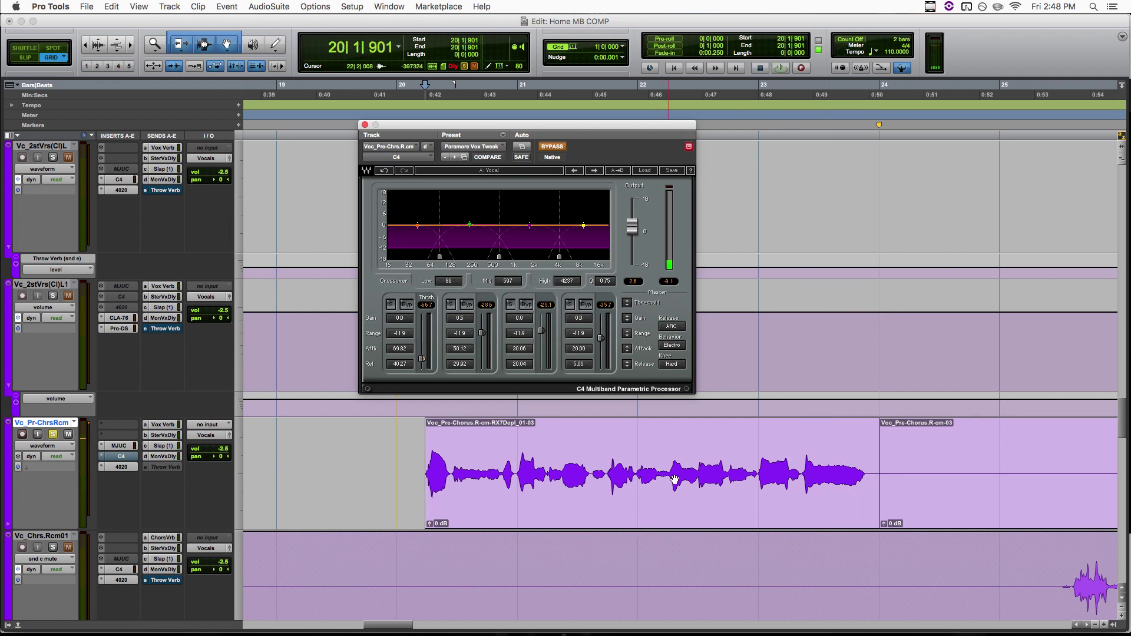
key(space)
Compare the pre-chorus vocal from bar 22 during playback with the C4 bypassed and active.
click(663, 441)
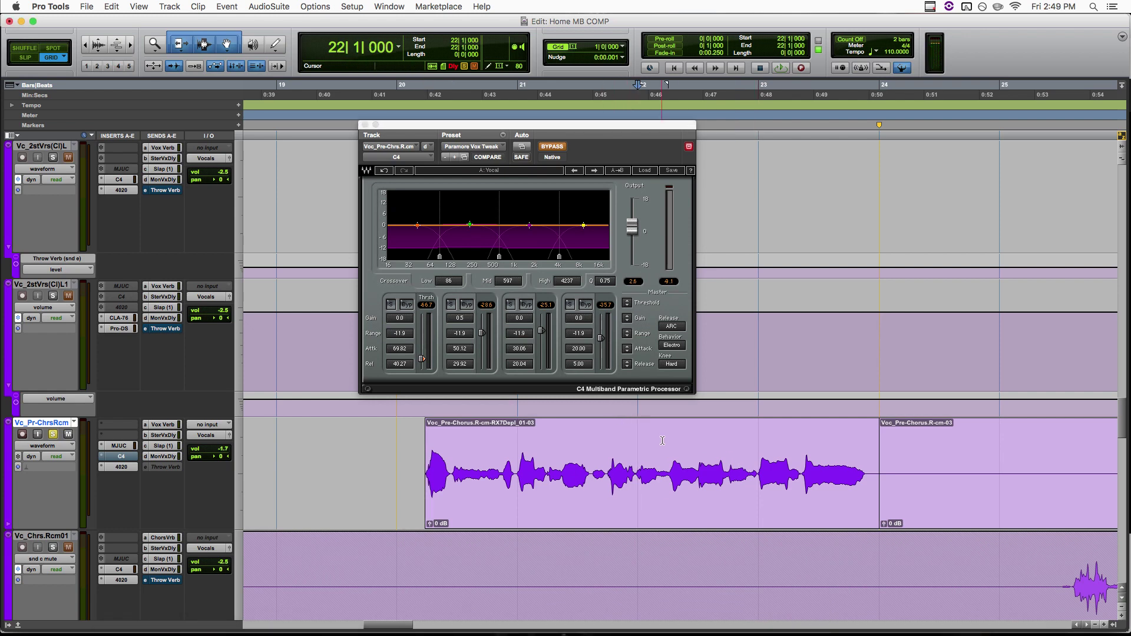
key(space)
key(space)
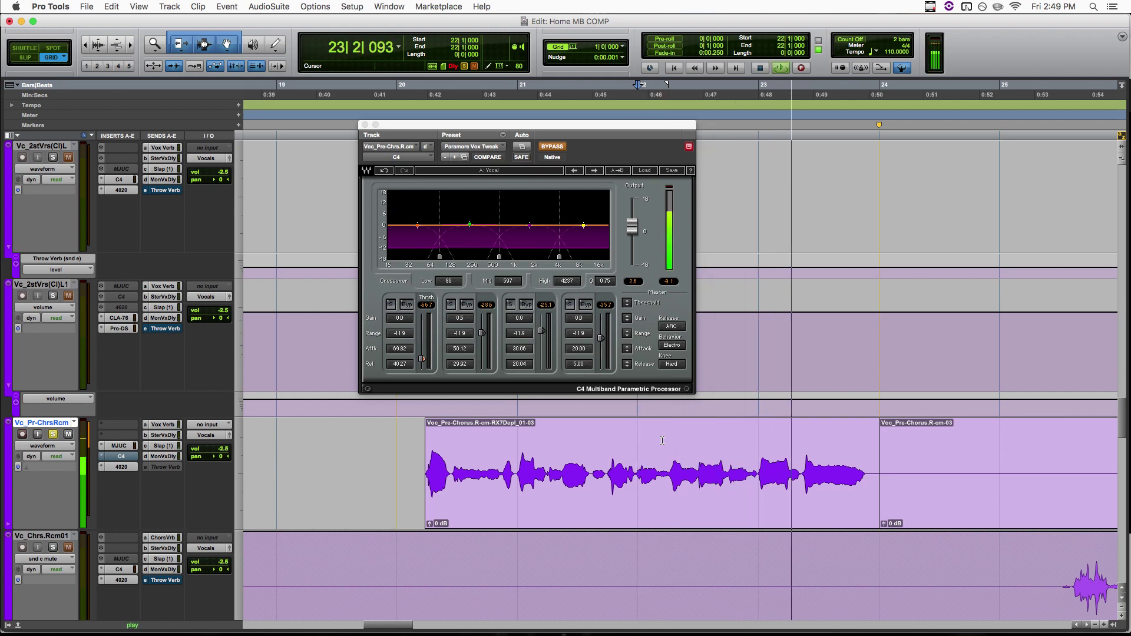
key(space)
key(space)
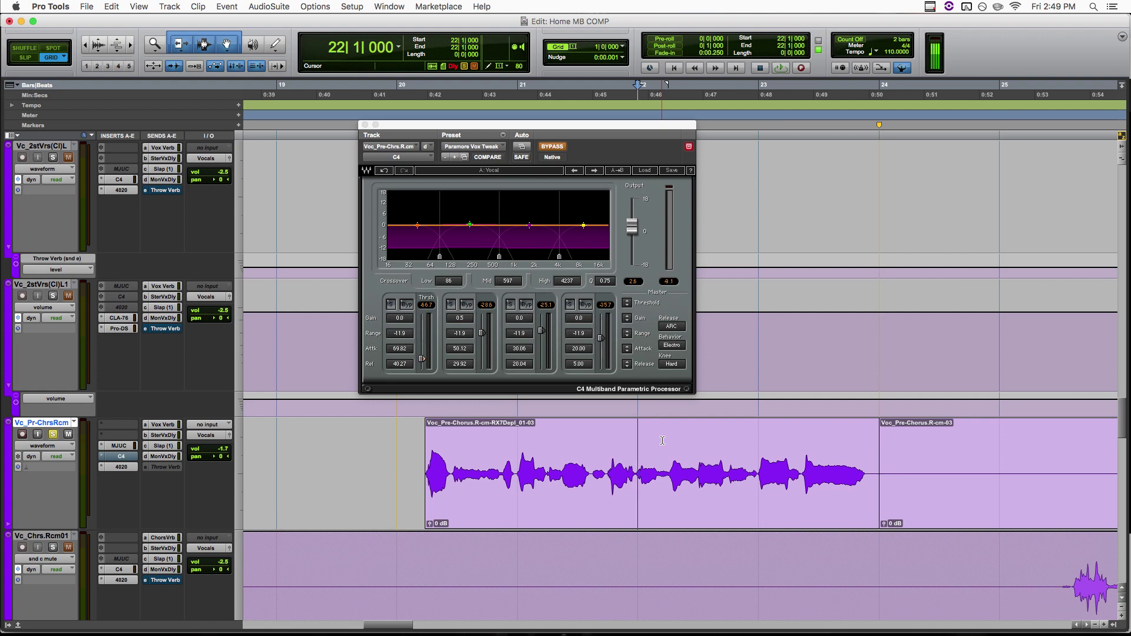
key(space)
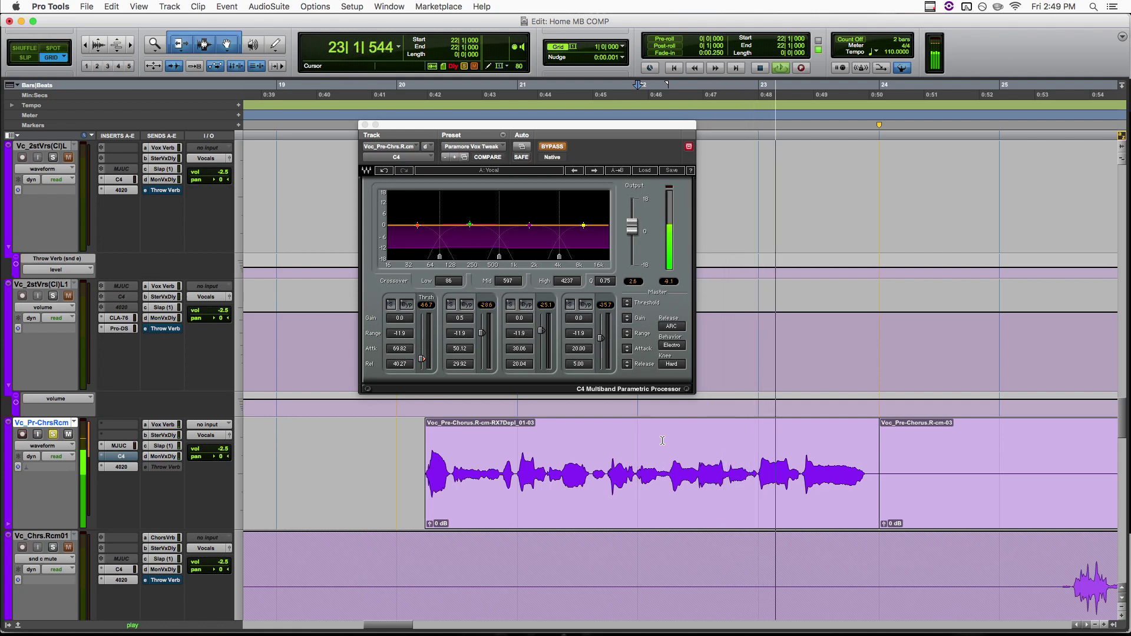
key(space)
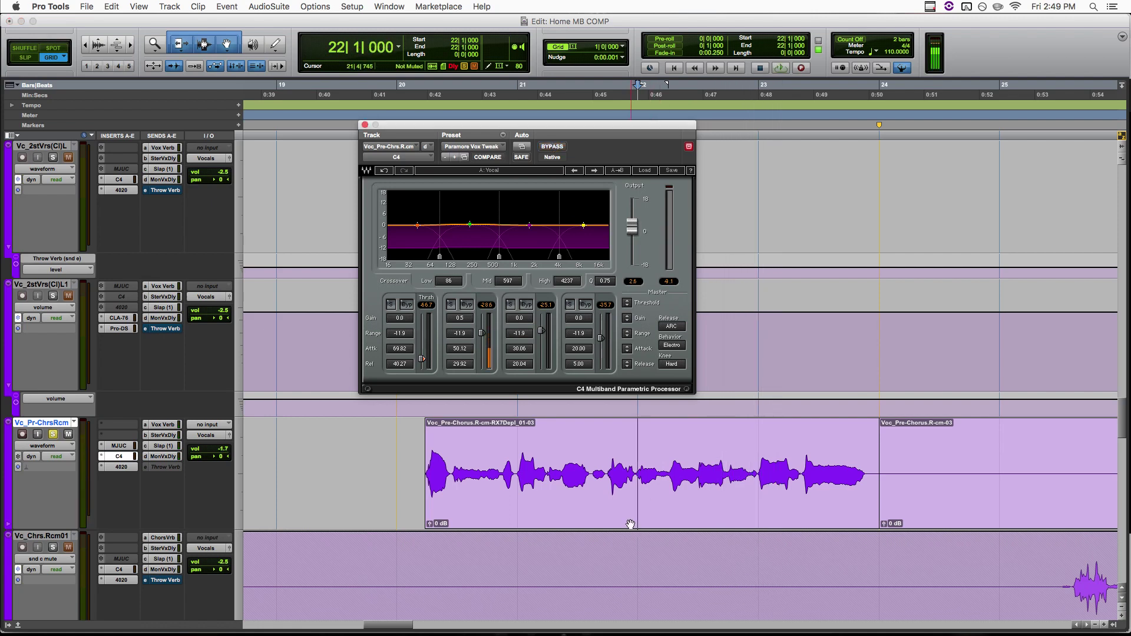
key(space)
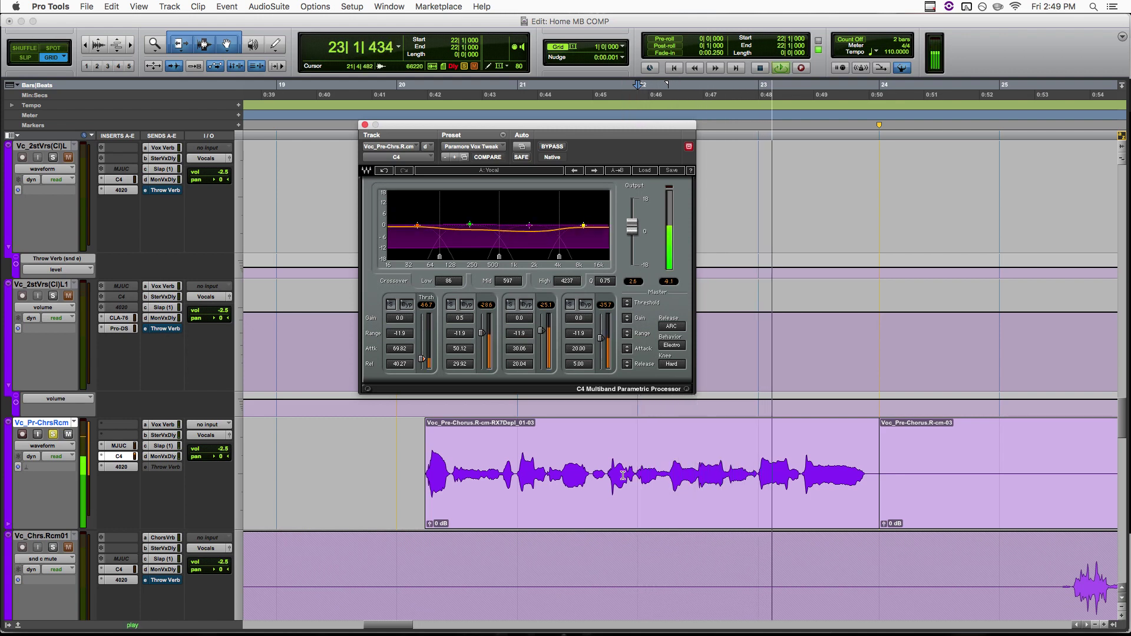
key(space)
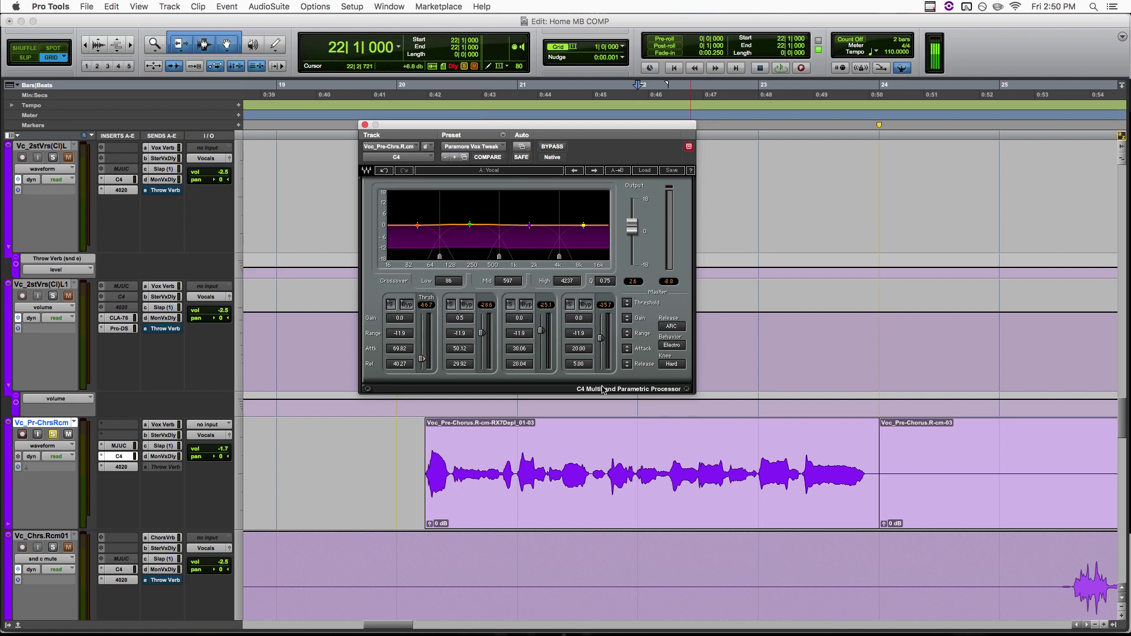
Play the pre-chorus vocal from 20|1|901 with the C4 active, bypassed and active again to compare the full phrase.
click(428, 396)
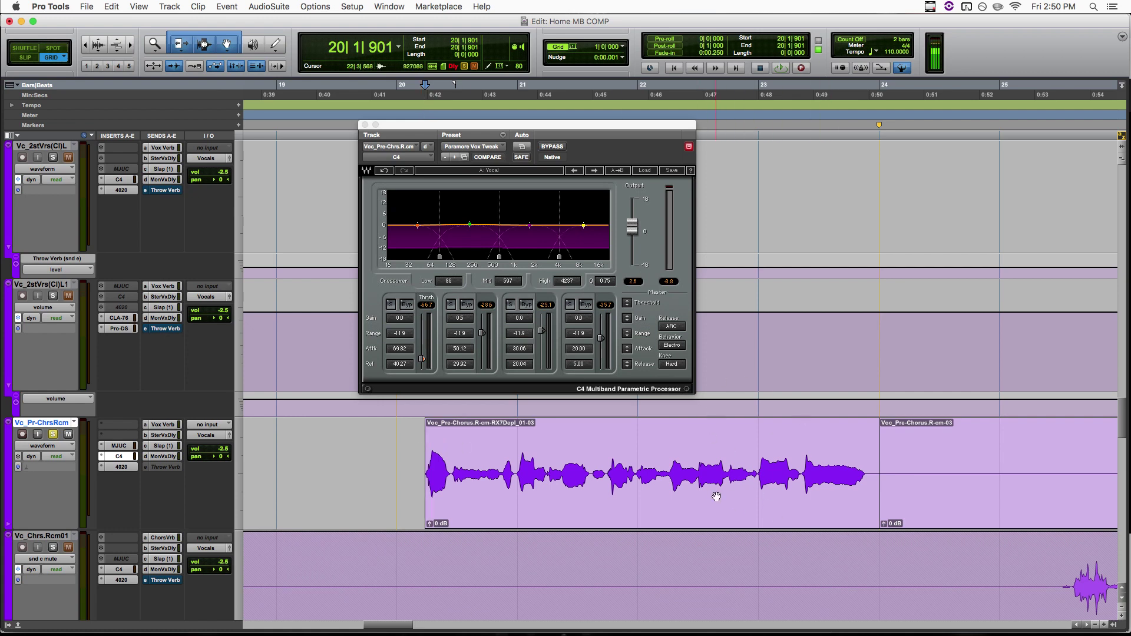
key(space)
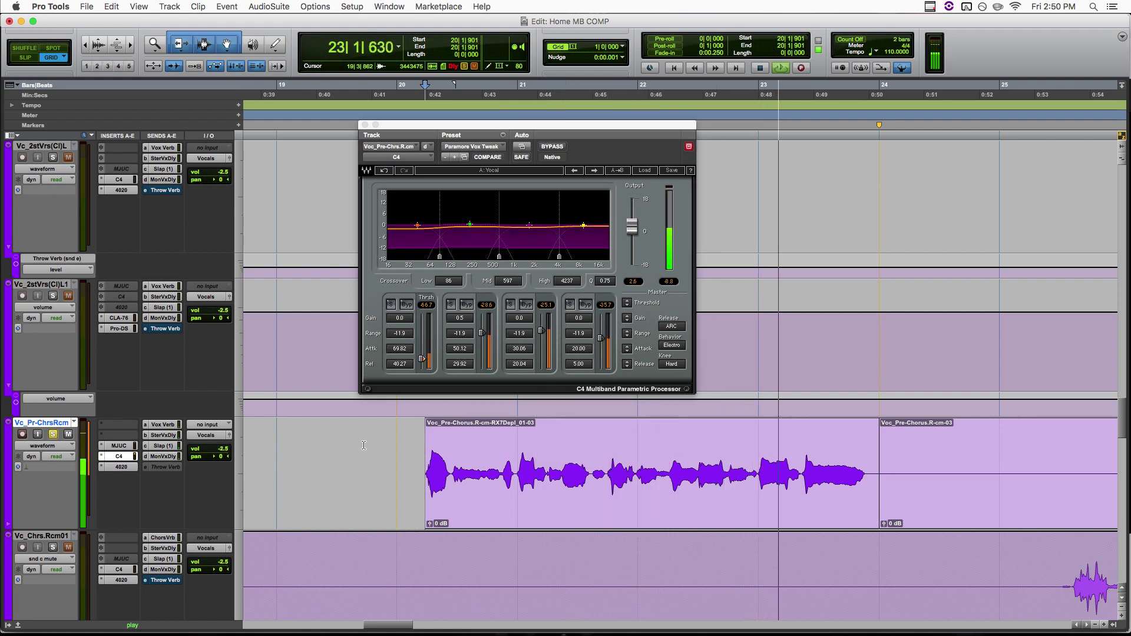
key(space)
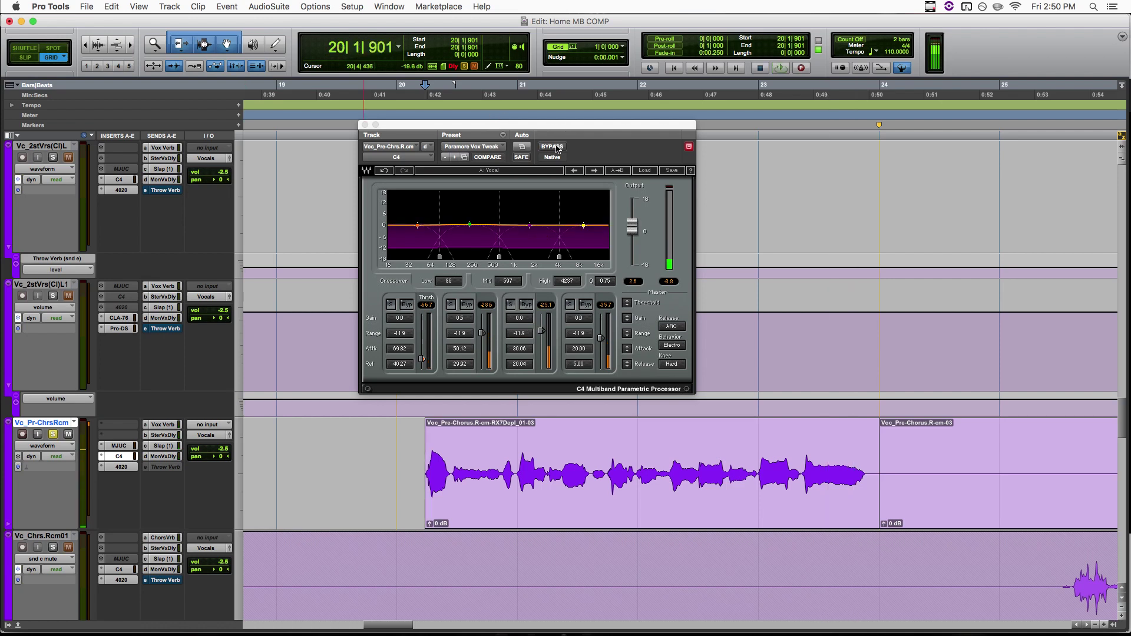
click(557, 149)
key(space)
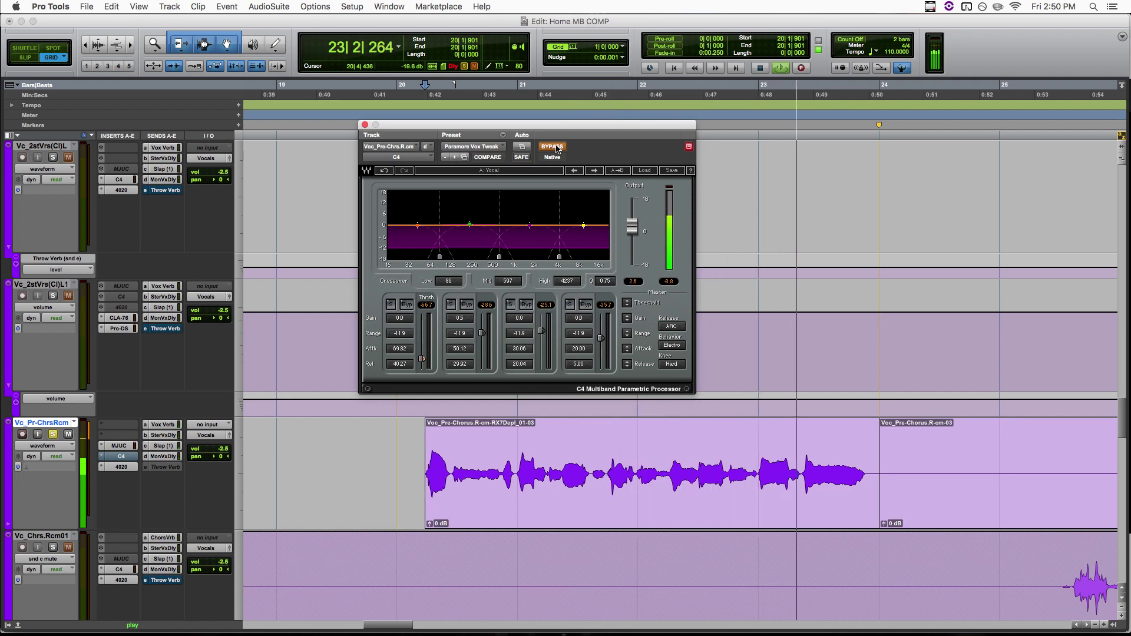
key(space)
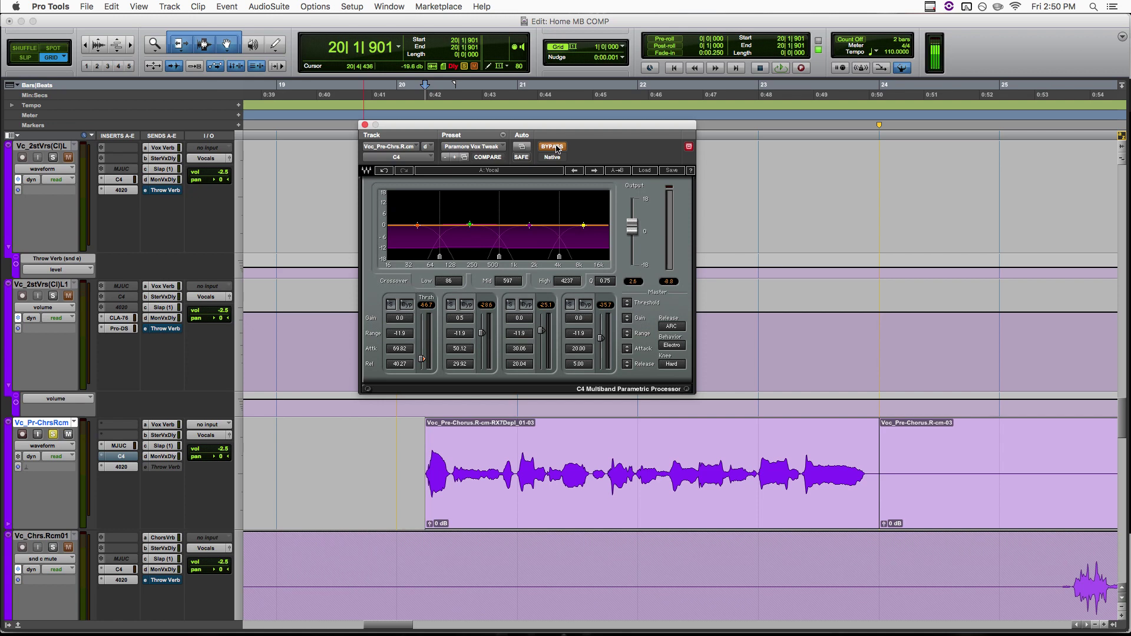
click(557, 148)
key(space)
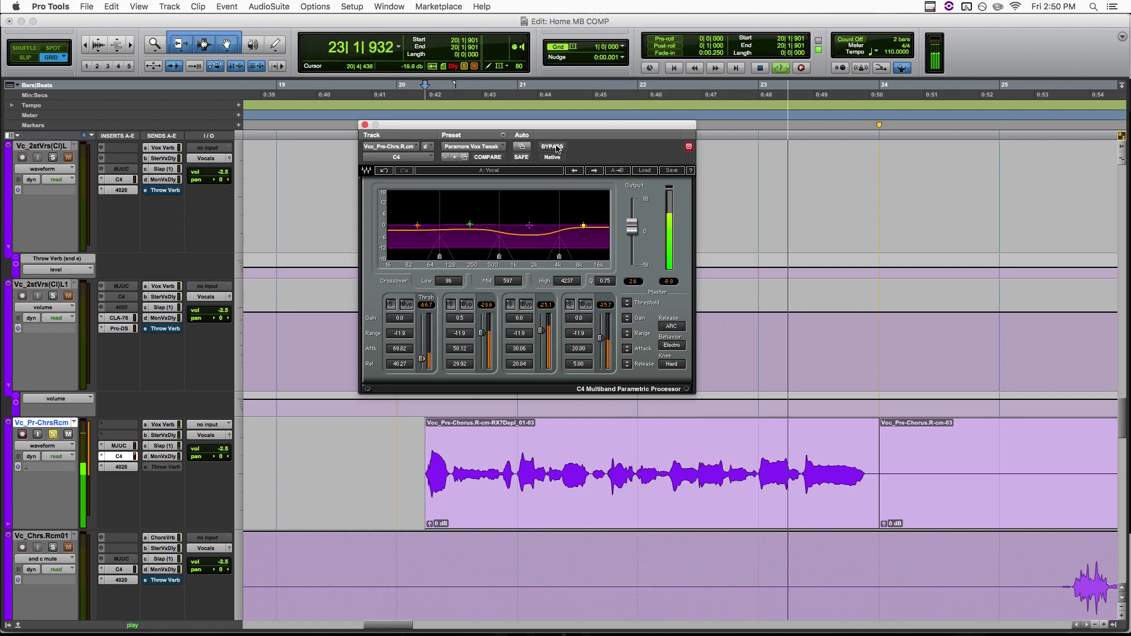
key(space)
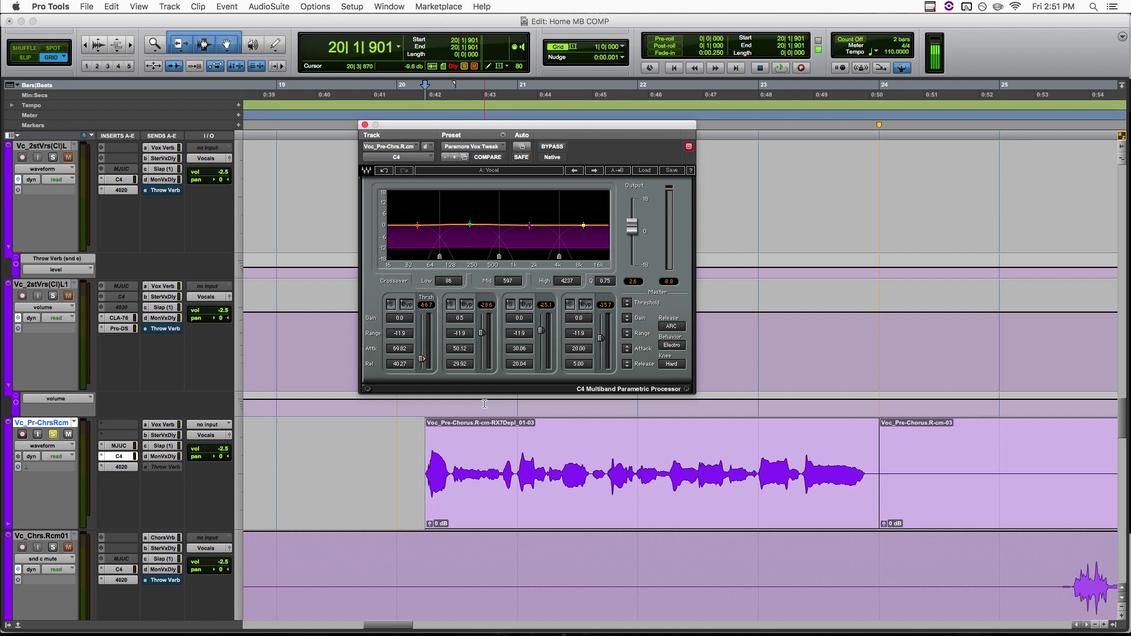
Check the C4's fourth band in solo and load the Vocal factory preset.
click(570, 304)
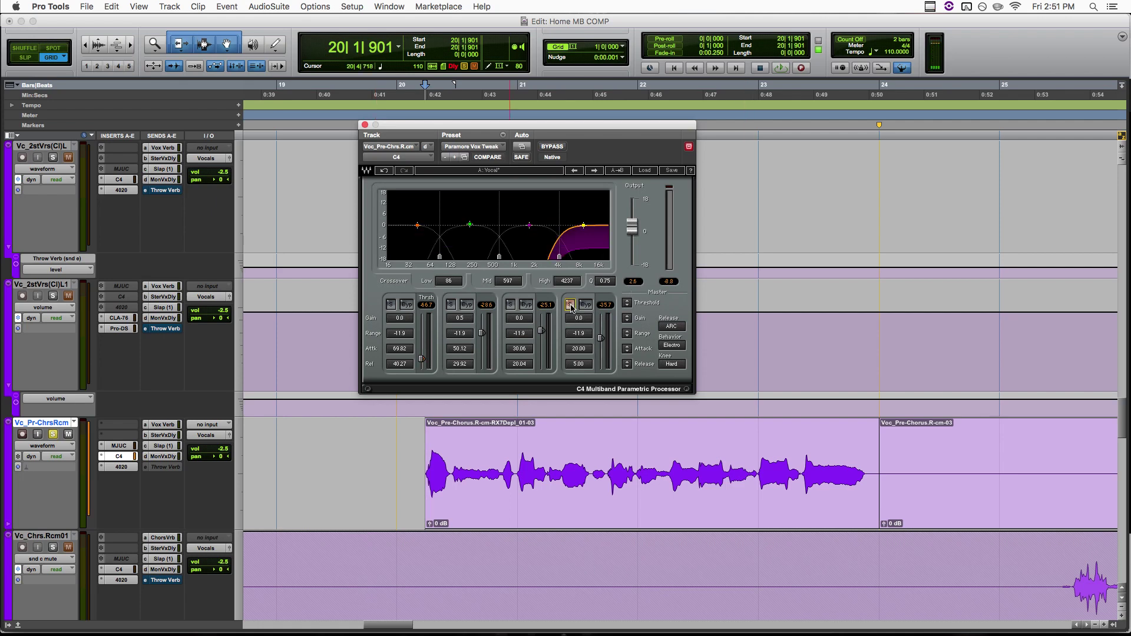
click(570, 305)
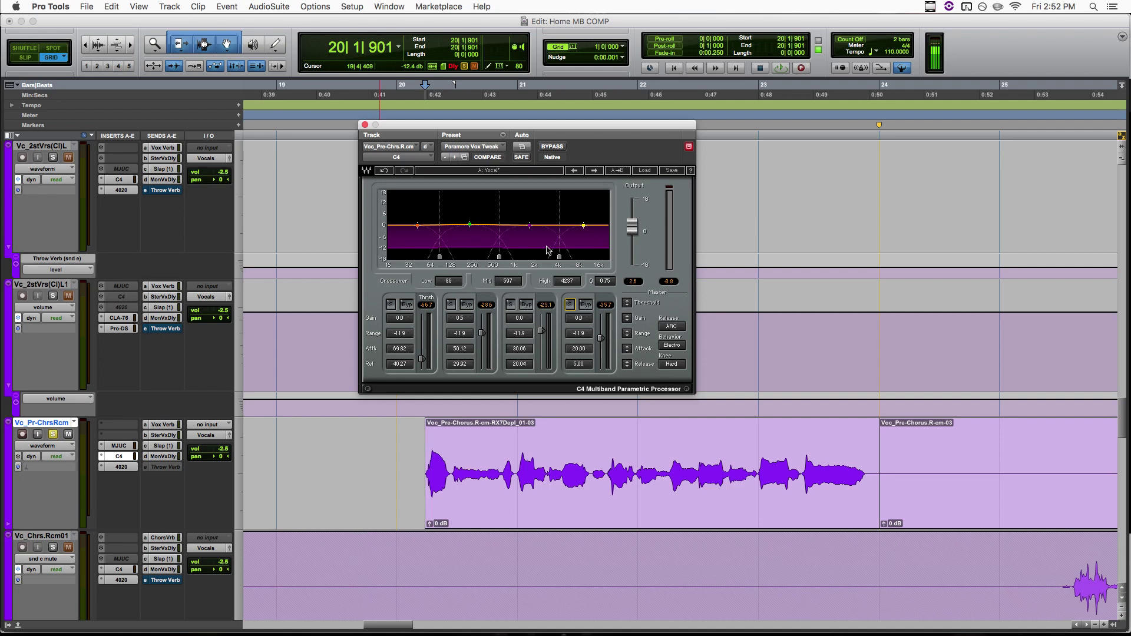
click(657, 171)
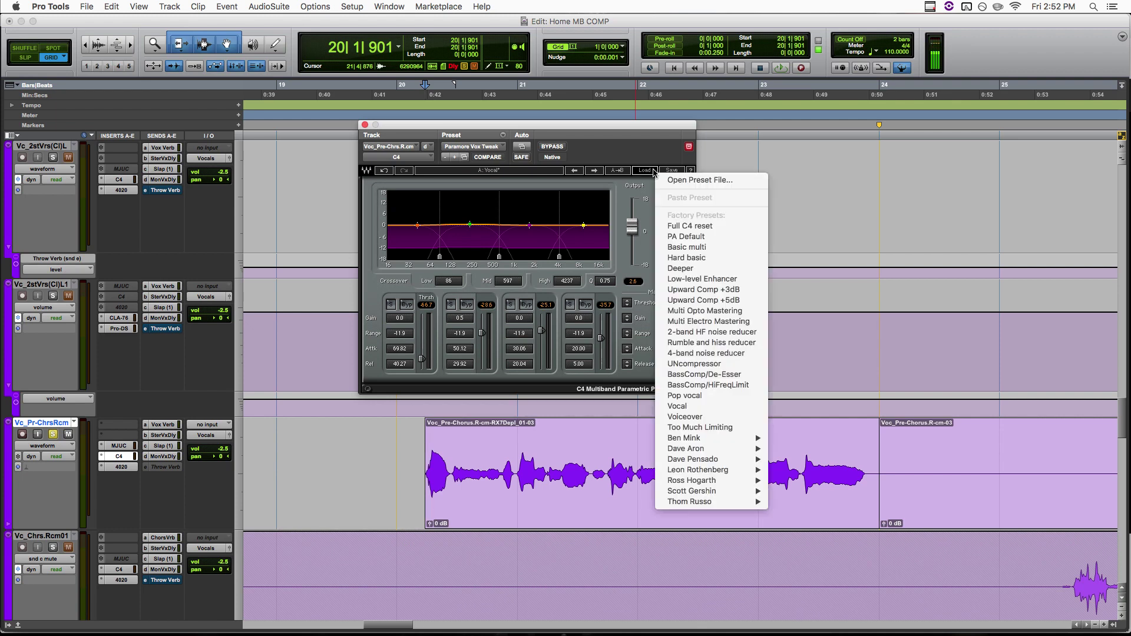
click(694, 406)
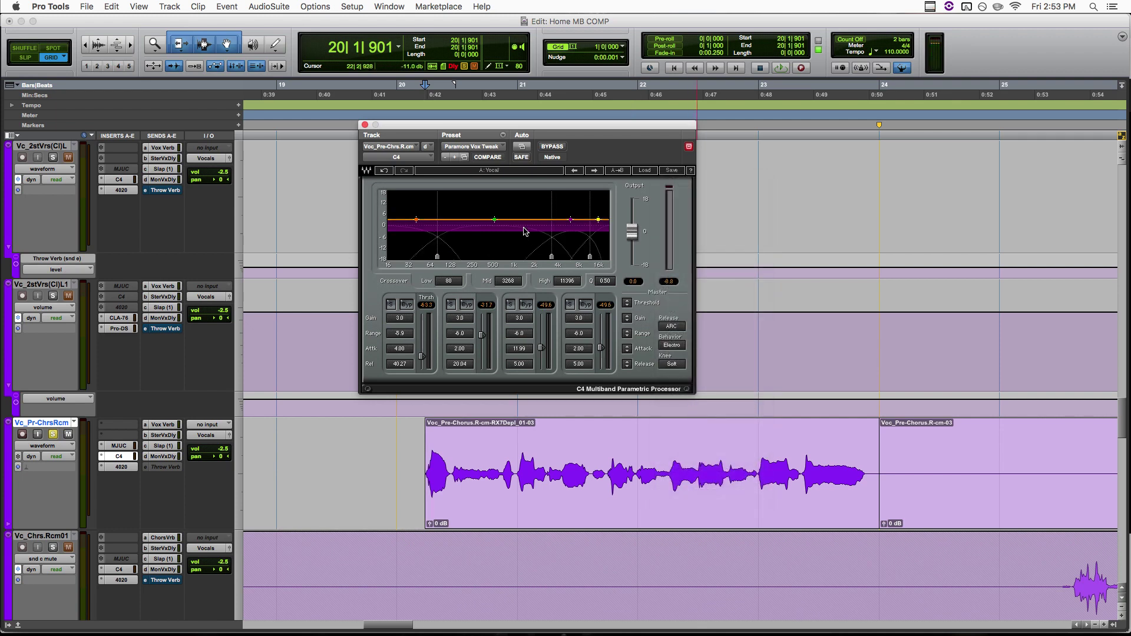